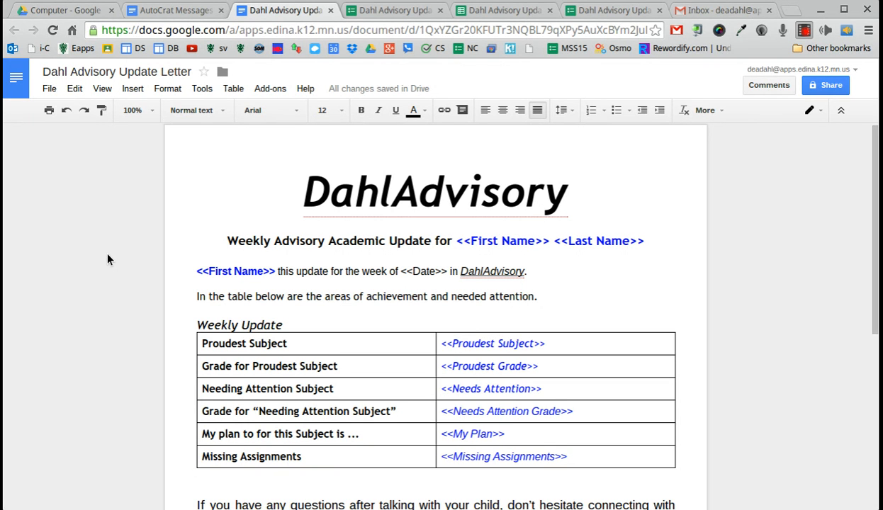
Open the Advisory folder in My Drive to check the form, responses sheet and letter, then return to the letter
left_click(210, 209)
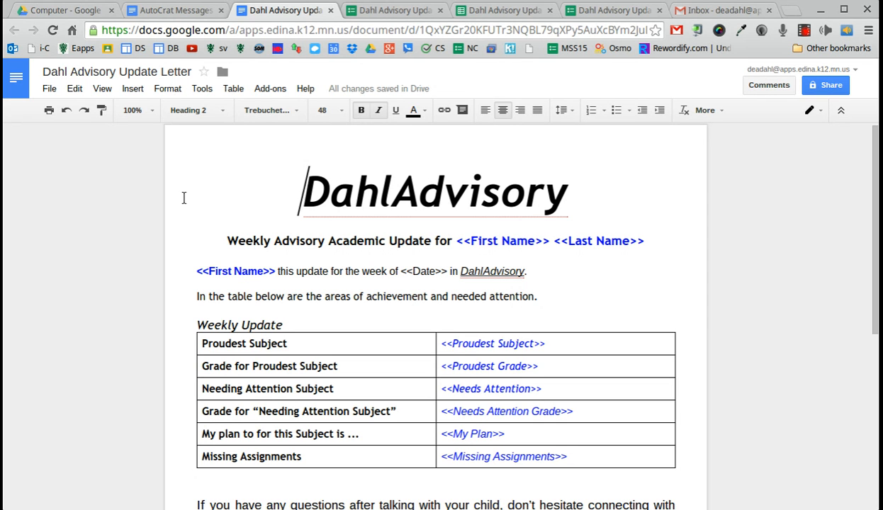
scroll(188, 204, "down", 1)
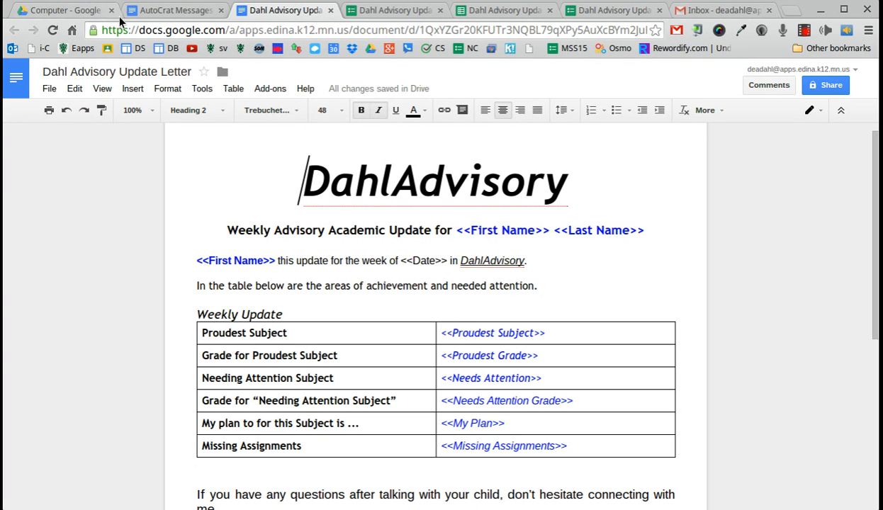
left_click(67, 9)
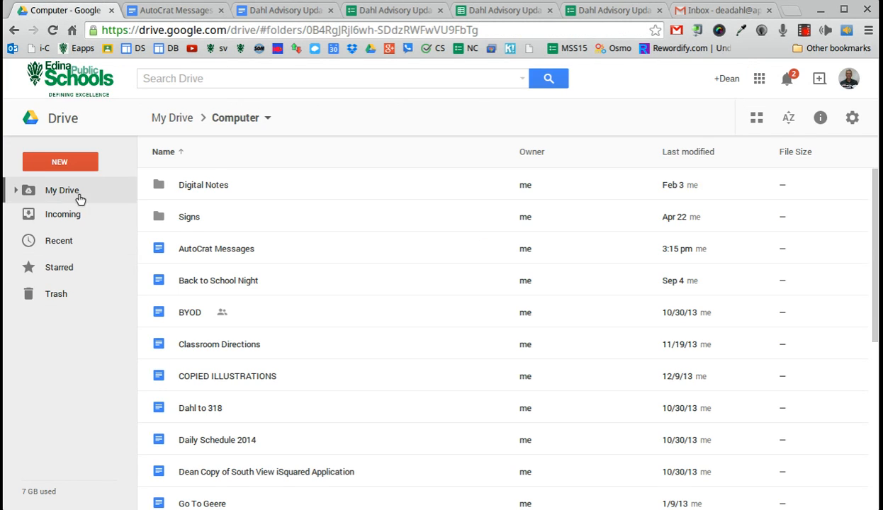
left_click(74, 190)
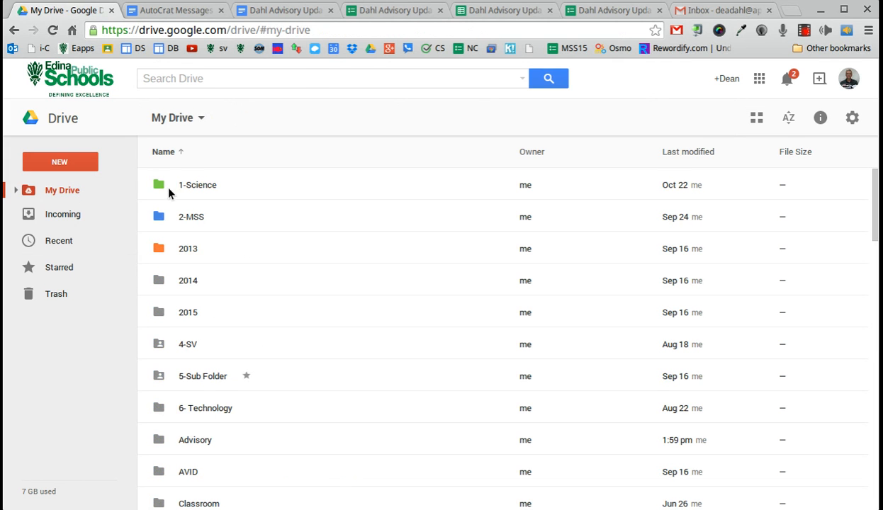
left_click(187, 451)
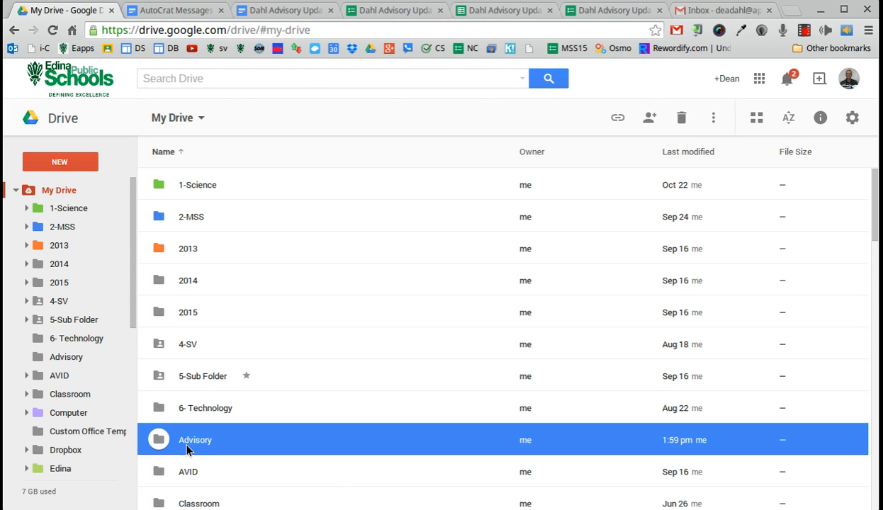
double_click(187, 450)
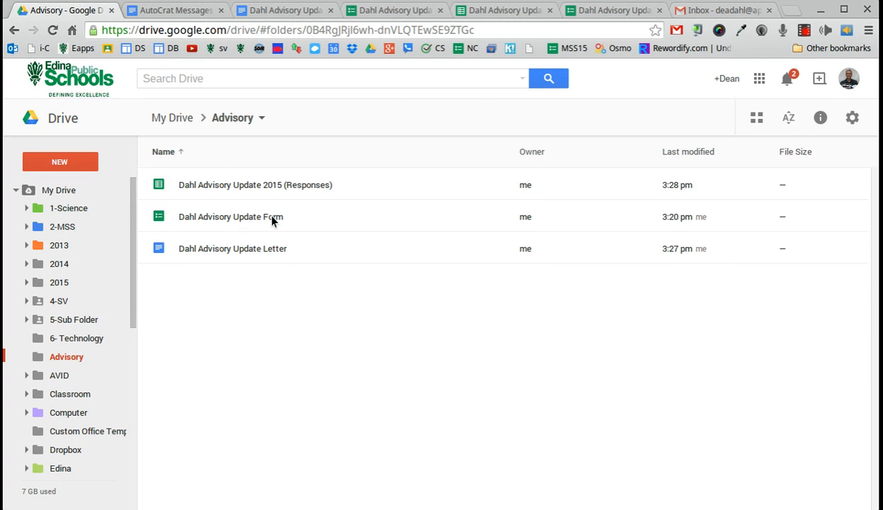
left_click(269, 12)
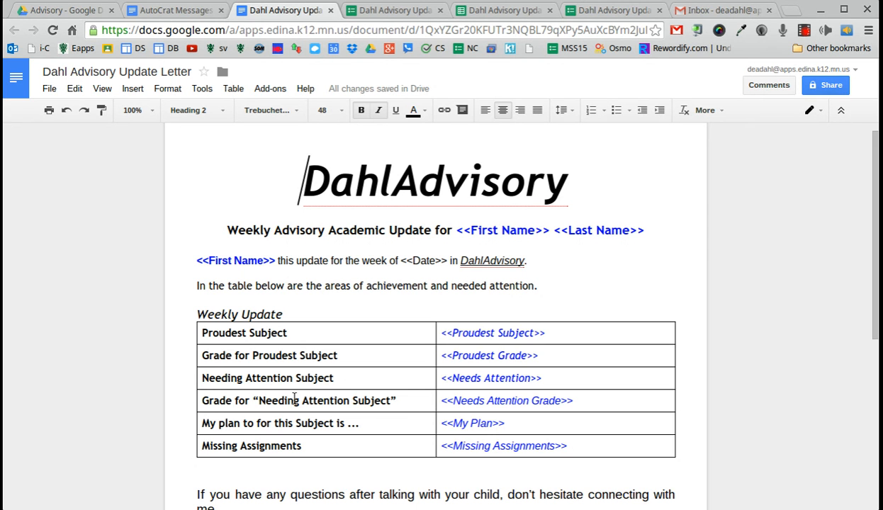
Scroll through the letter's Weekly Update merge fields, then bring up the Dahl Advisory Update Form
scroll(262, 335, "down", 3)
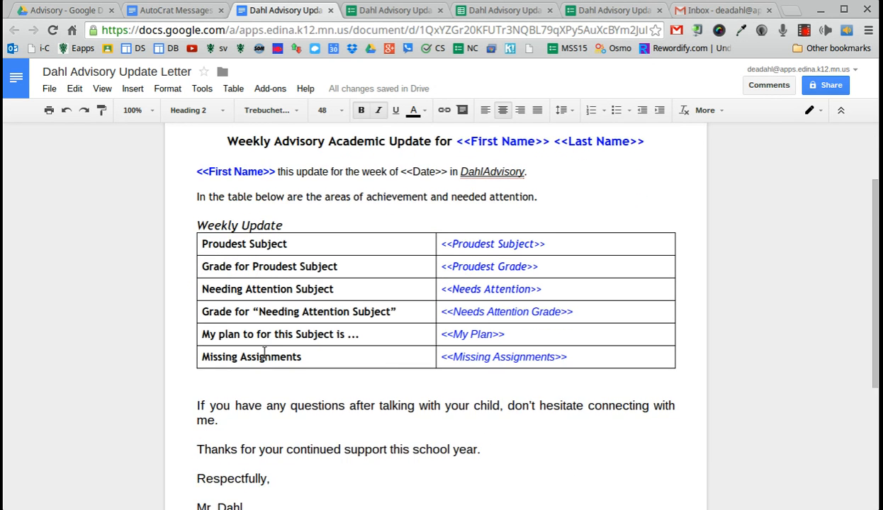
scroll(264, 352, "down", 2)
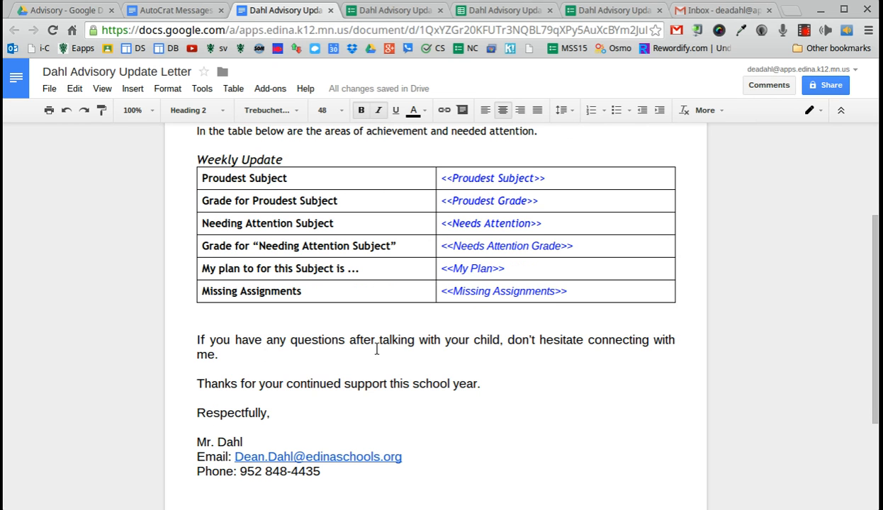
scroll(376, 349, "up", 5)
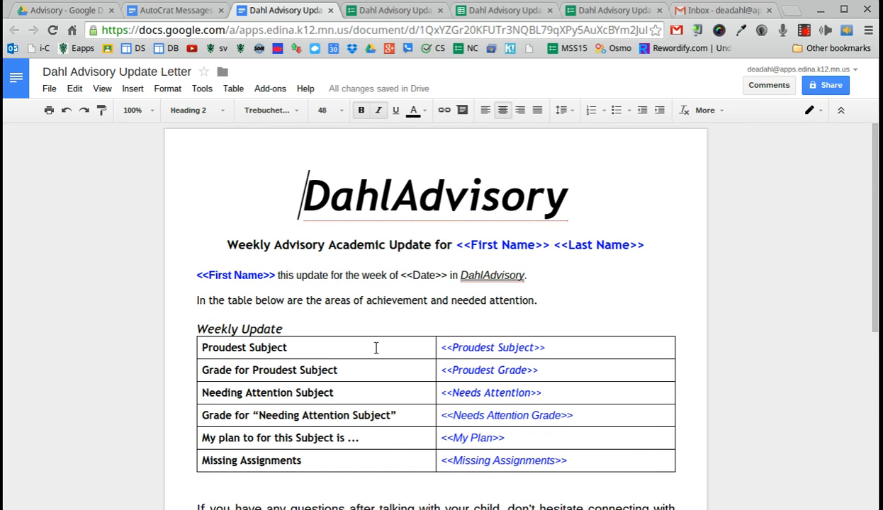
left_click(387, 10)
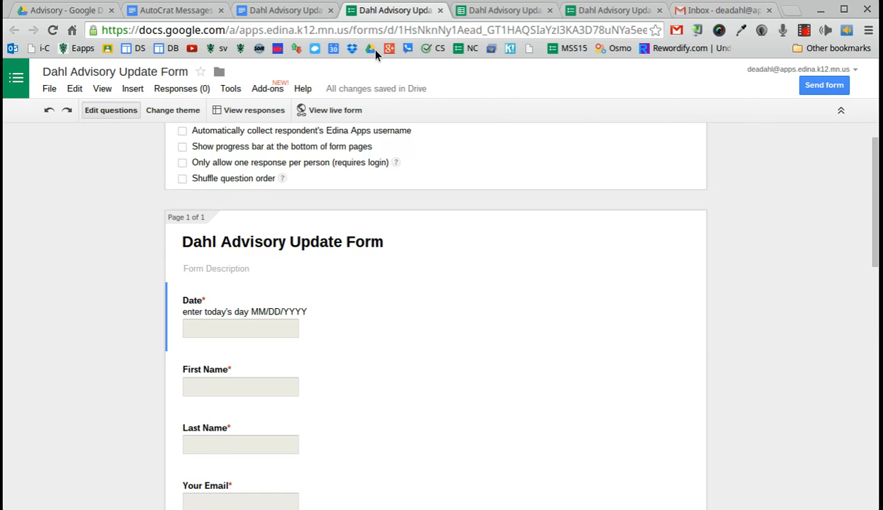
Trim the trailing character from the Date question title so it matches the letter's <<Date>> field
scroll(92, 231, "up", 1)
scroll(93, 234, "down", 2)
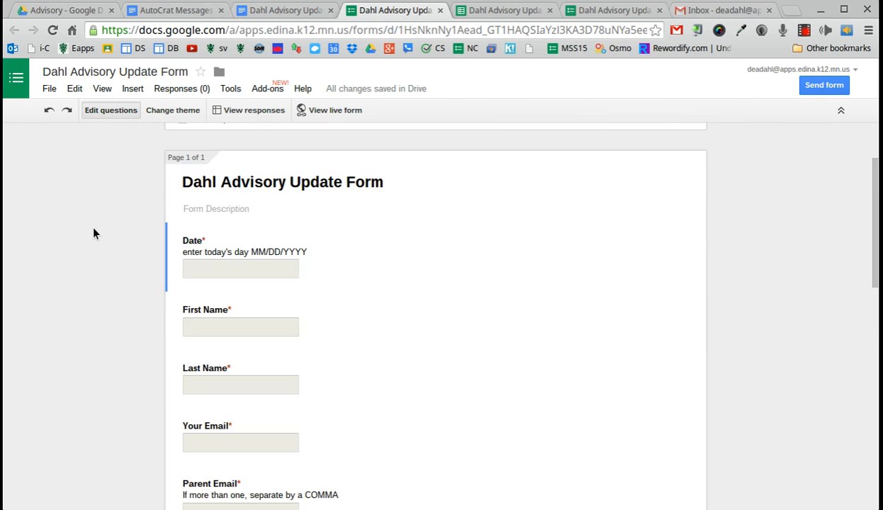
scroll(94, 237, "down", 1)
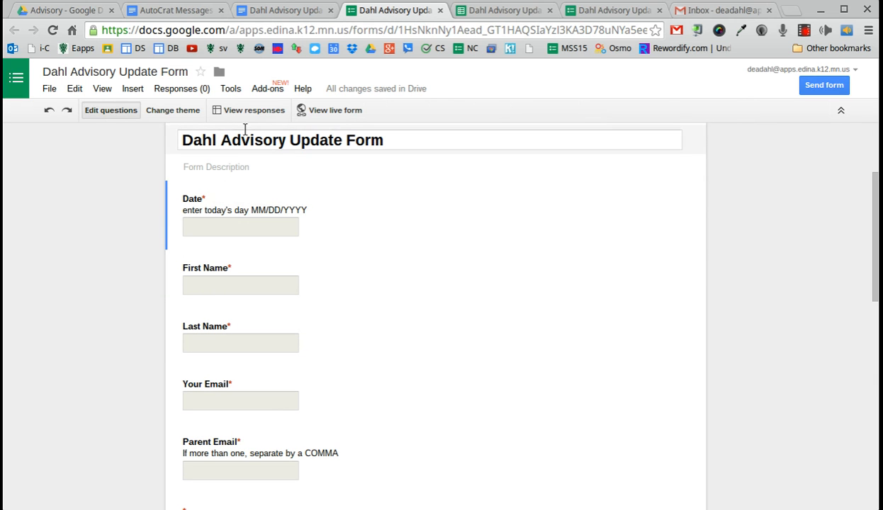
left_click(213, 202)
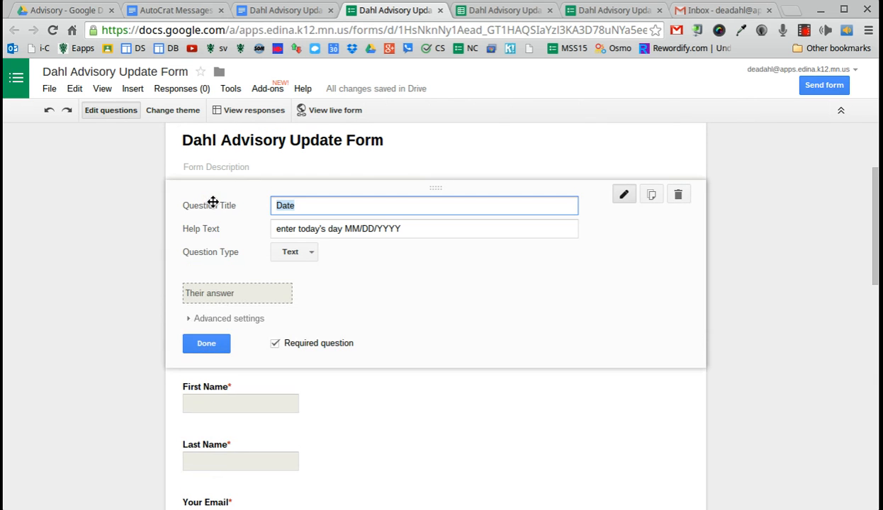
left_click(299, 12)
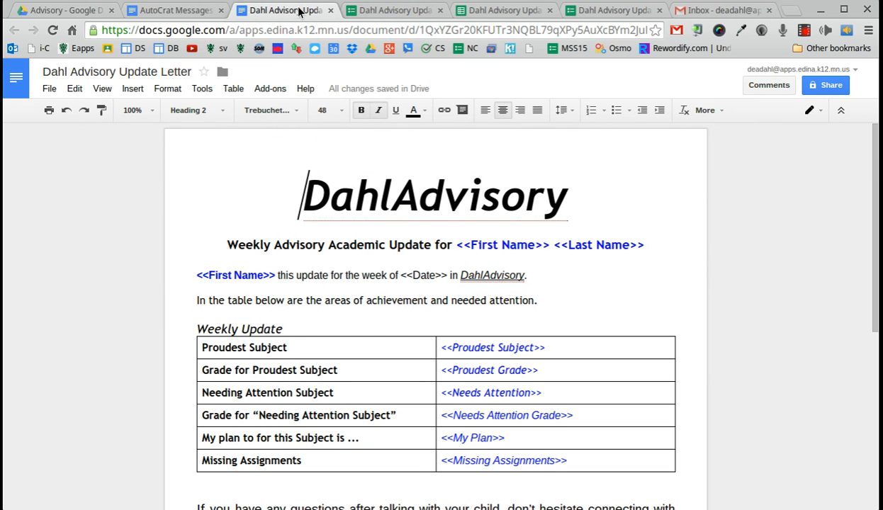
left_click_drag(412, 275, 437, 274)
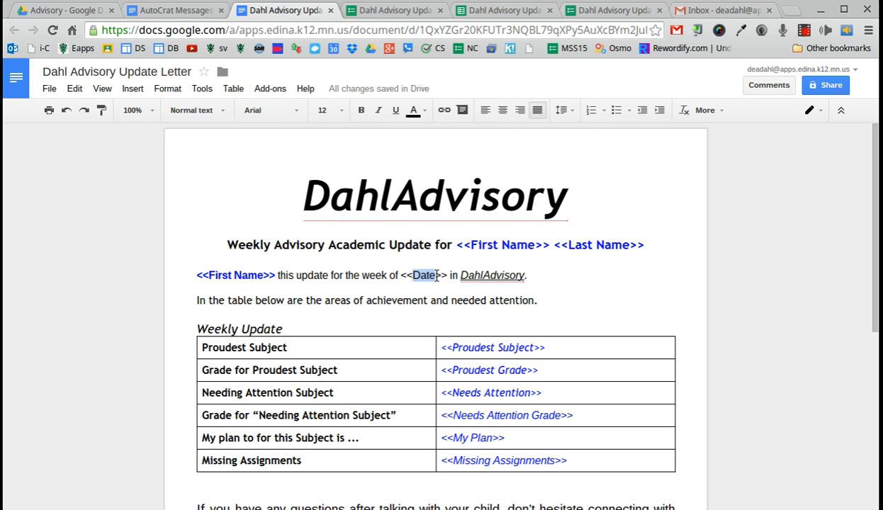
left_click(340, 9)
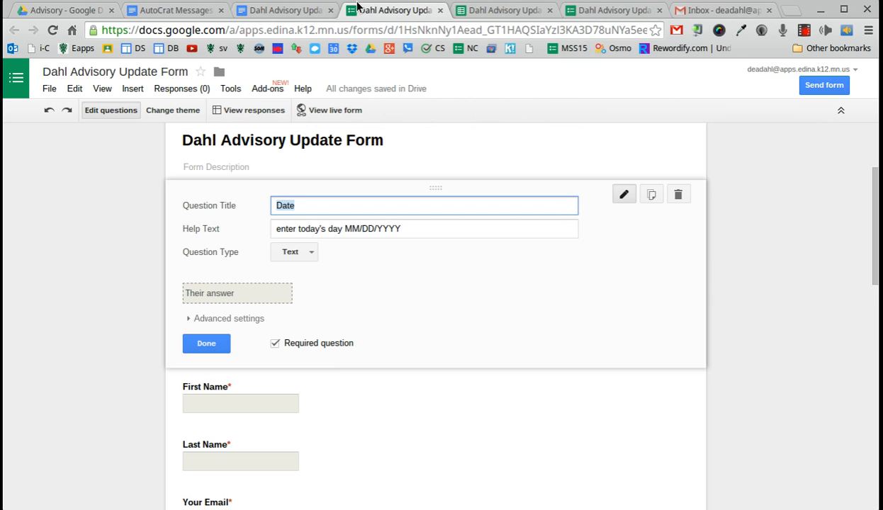
left_click(295, 204)
key("BackSpace")
left_click(205, 345)
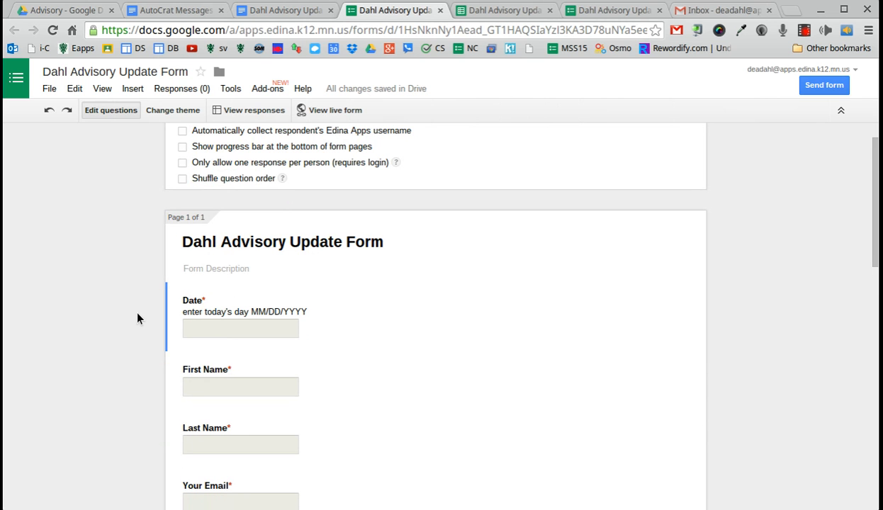
Open the untitled question below Parent Email for editing
scroll(149, 317, "down", 1)
scroll(149, 320, "down", 2)
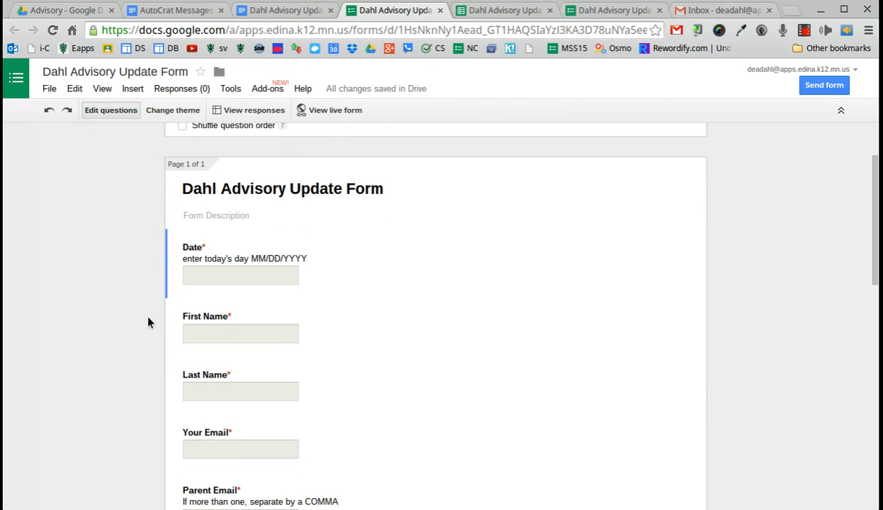
scroll(136, 235, "down", 1)
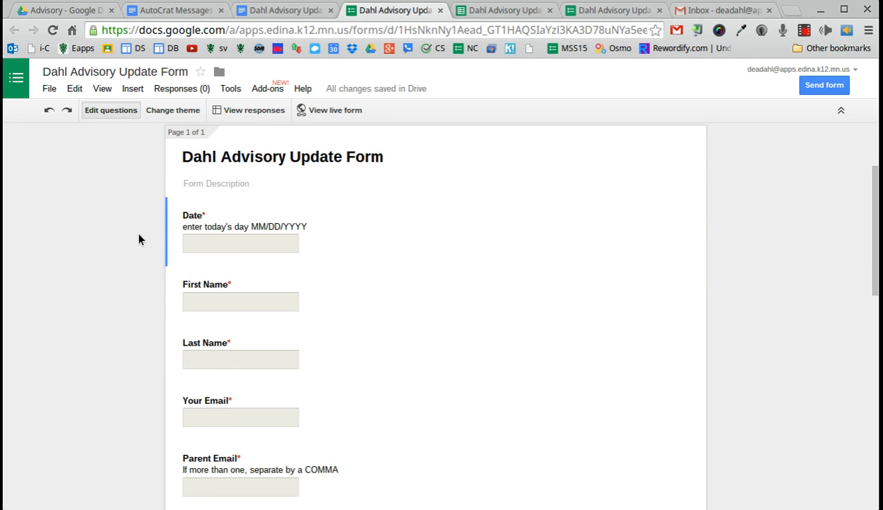
scroll(136, 237, "down", 1)
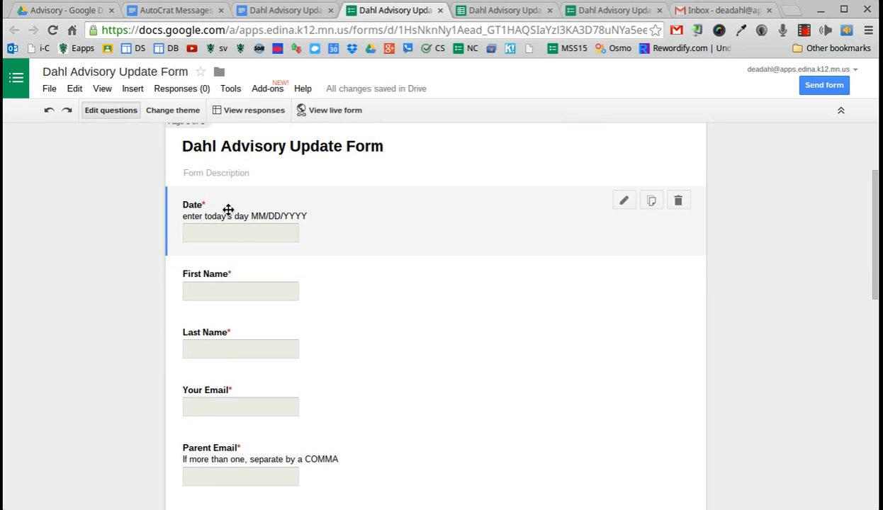
scroll(93, 354, "down", 2)
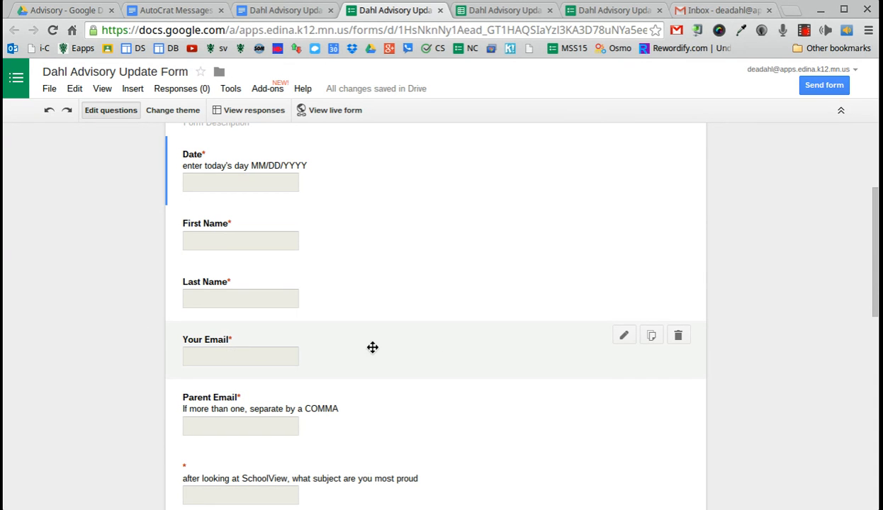
scroll(152, 391, "down", 2)
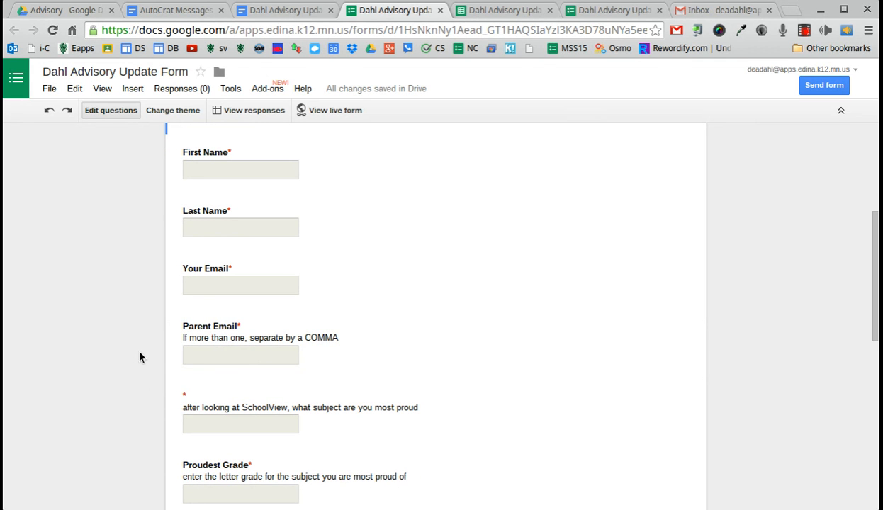
scroll(142, 354, "down", 1)
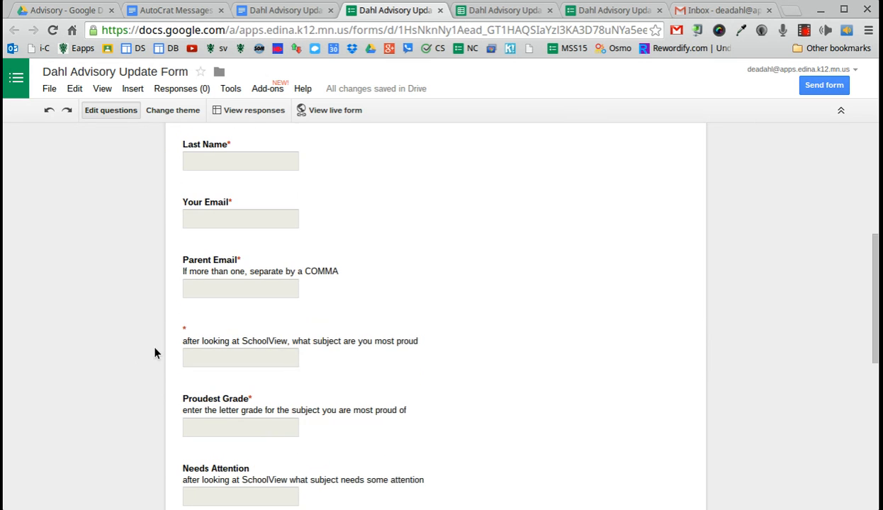
left_click(202, 327)
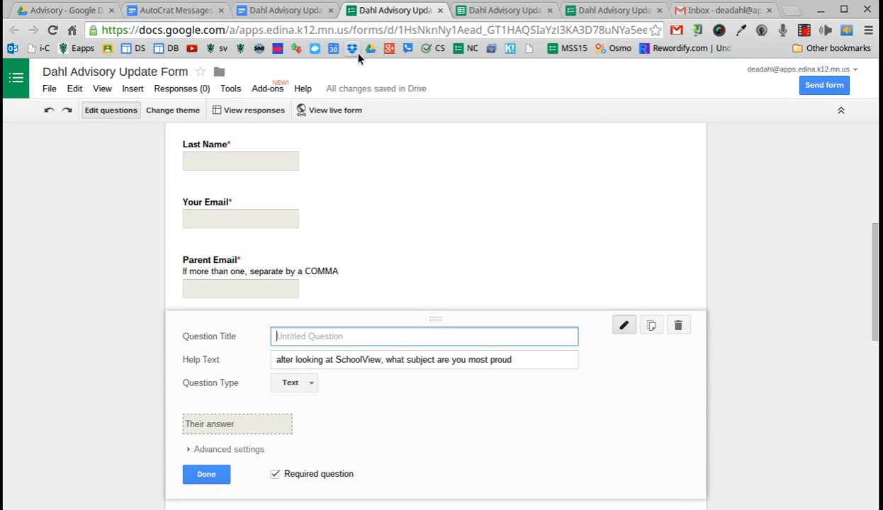
Title the question 'Proudest Subject', copied from the letter's merge field, and save it
left_click(282, 11)
left_click_drag(452, 347, 535, 347)
key("ctrl+c")
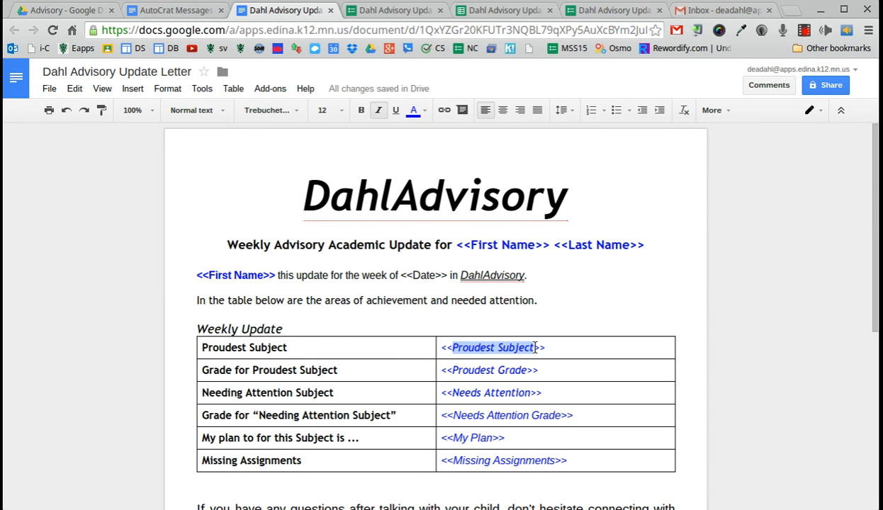
left_click(413, 10)
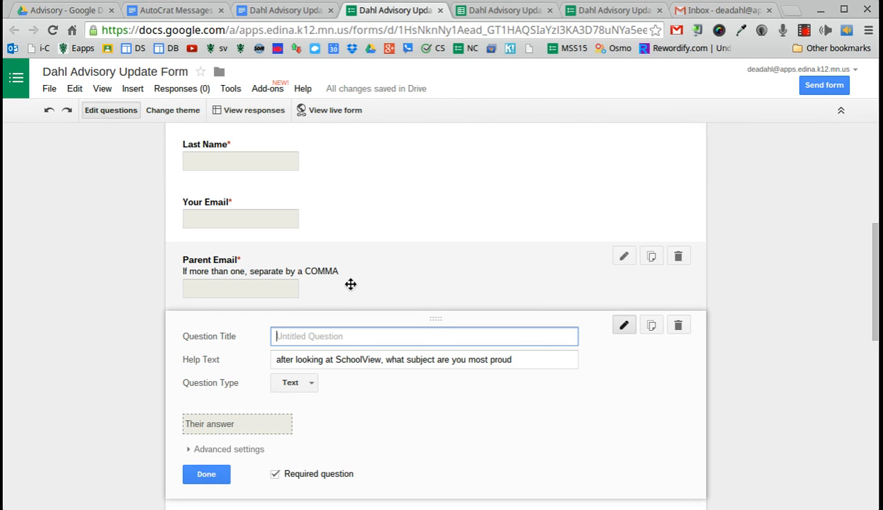
key("ctrl+v")
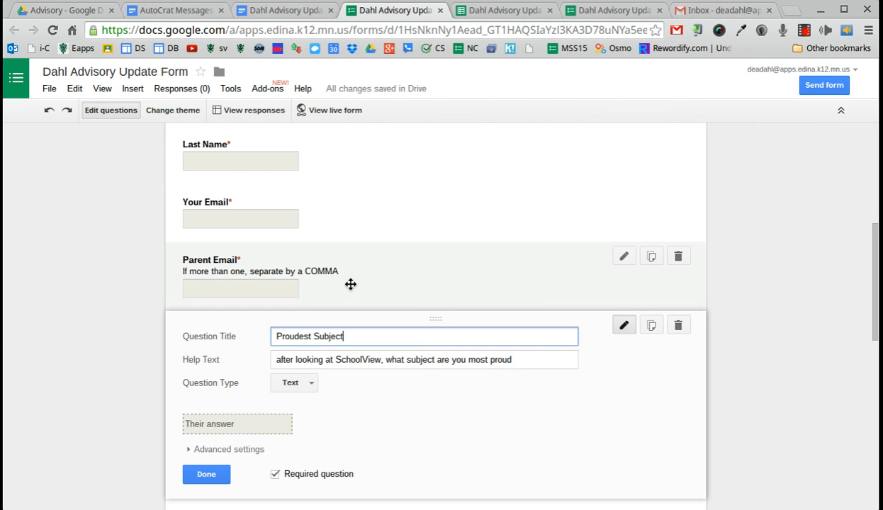
left_click(195, 469)
scroll(119, 340, "down", 3)
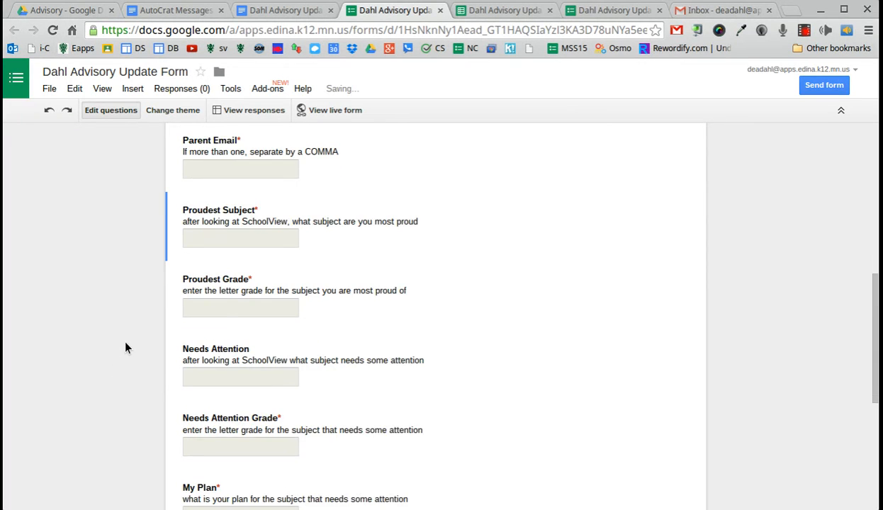
scroll(125, 345, "down", 4)
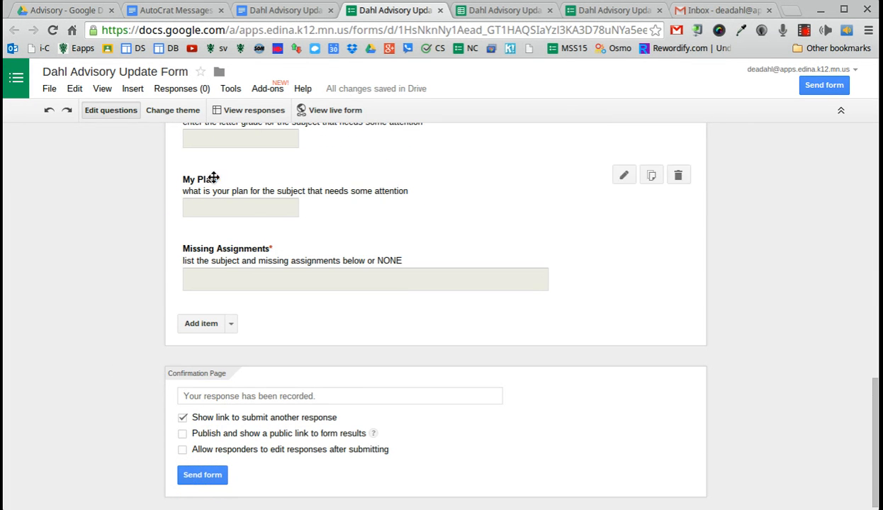
left_click(270, 16)
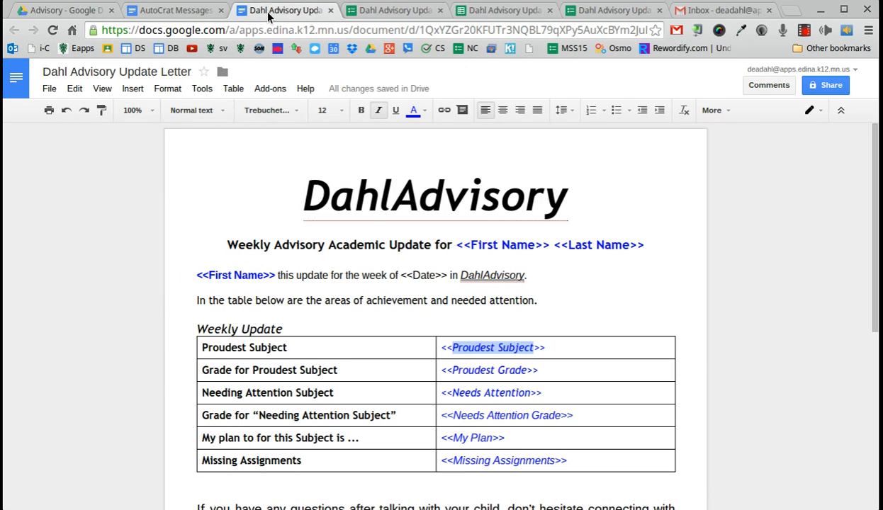
left_click(365, 16)
Launch autoCrat in the Dahl Advisory Update 2015 (Responses) sheet and start a new merge job
left_click(514, 11)
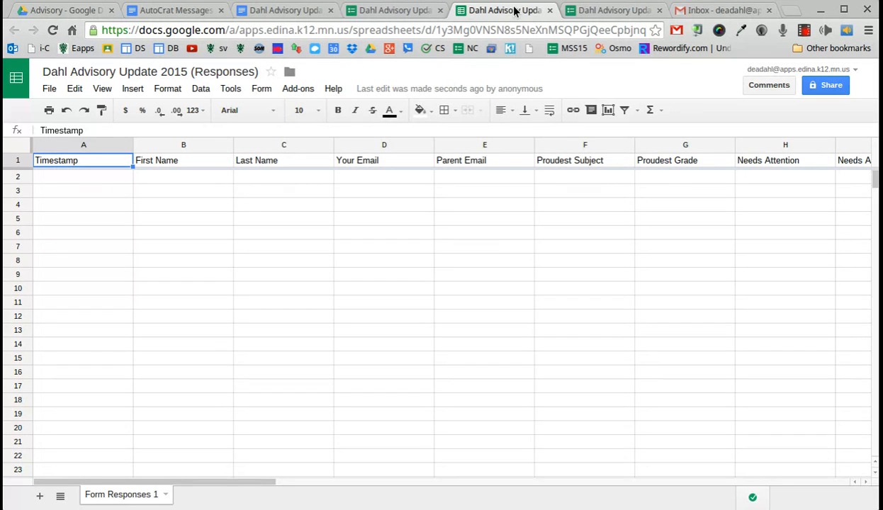
left_click(301, 90)
mouse_move(304, 114)
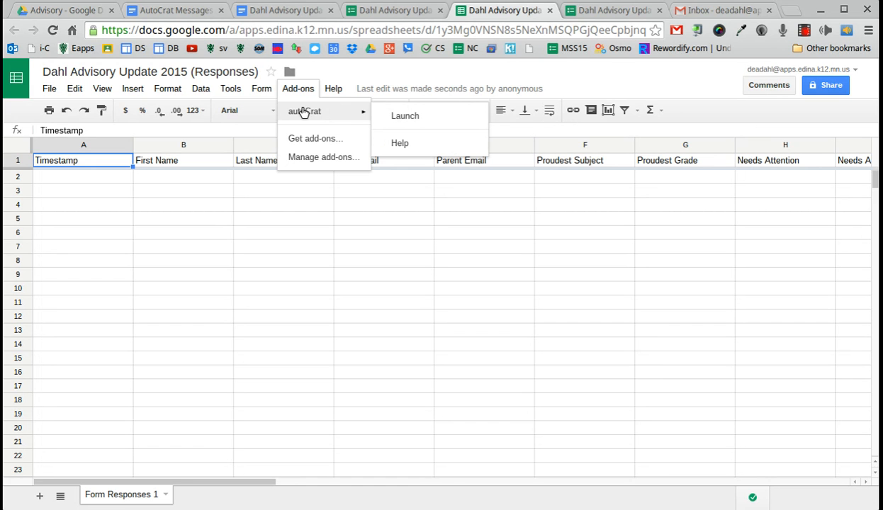
left_click(403, 117)
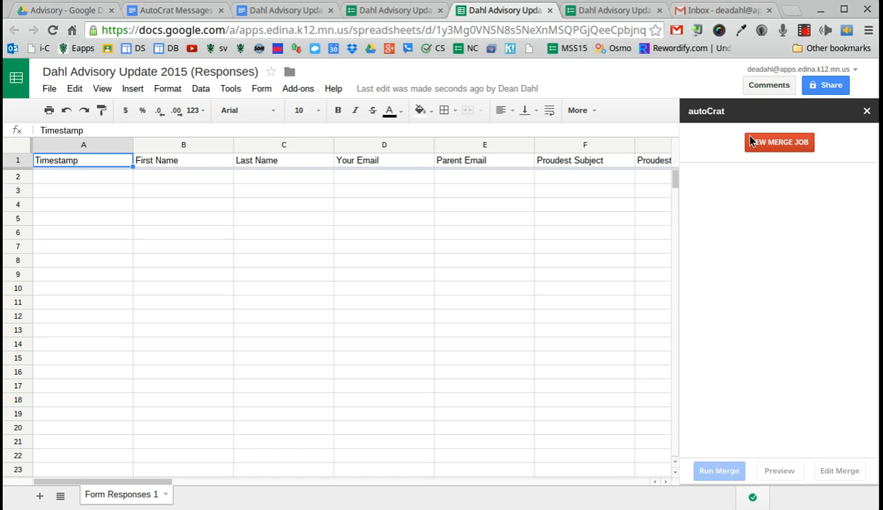
left_click(785, 147)
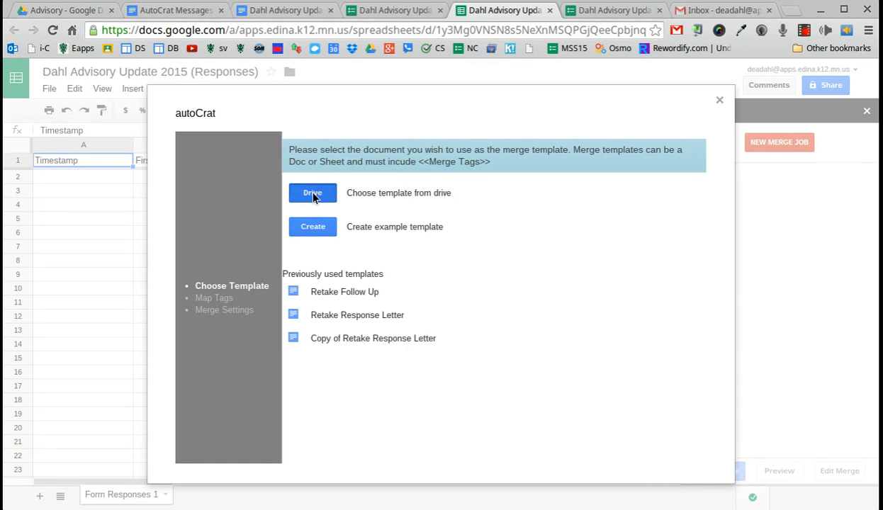
Choose the Dahl Advisory Update letter from the Advisory folder as the merge template
left_click(313, 196)
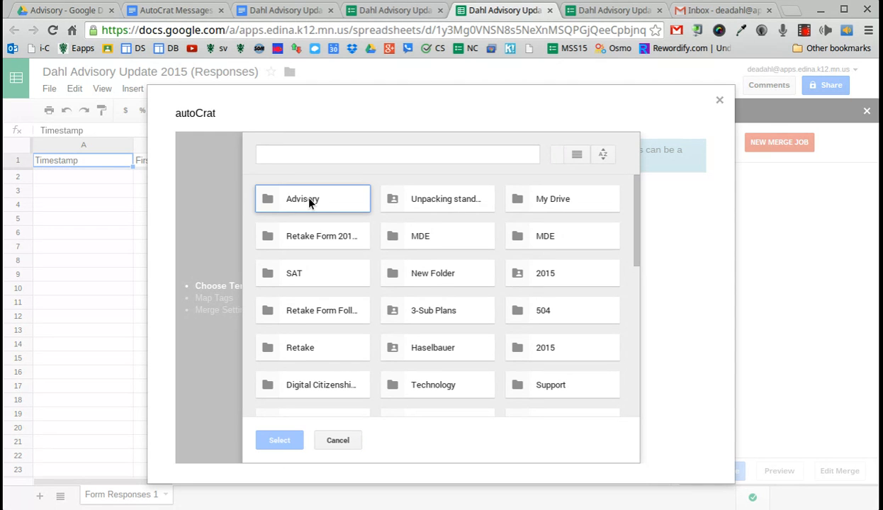
double_click(309, 202)
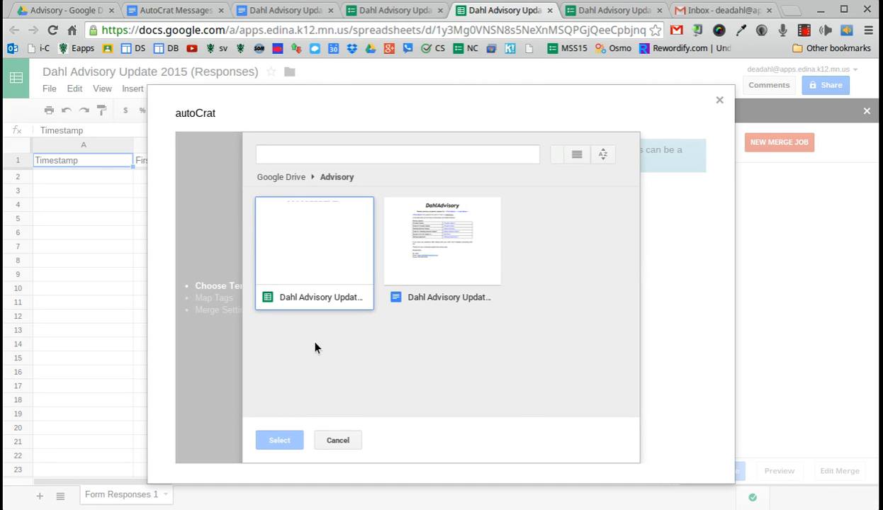
left_click(457, 257)
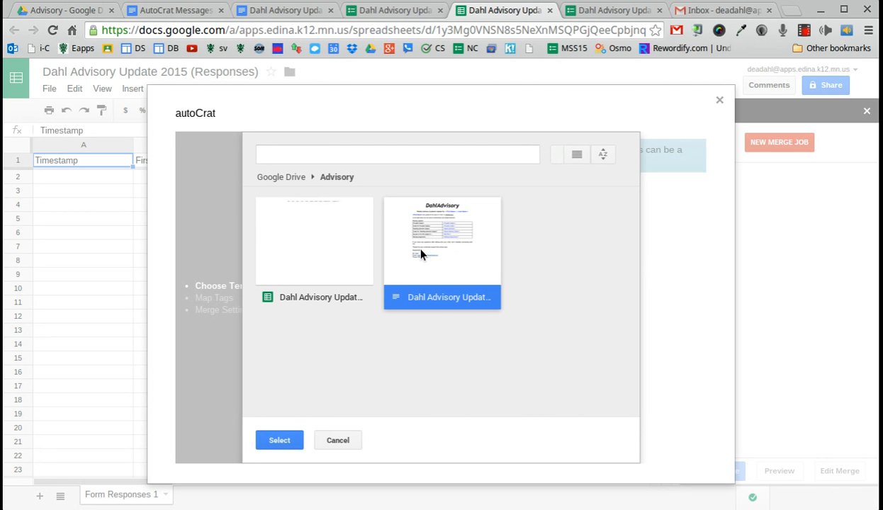
left_click(289, 443)
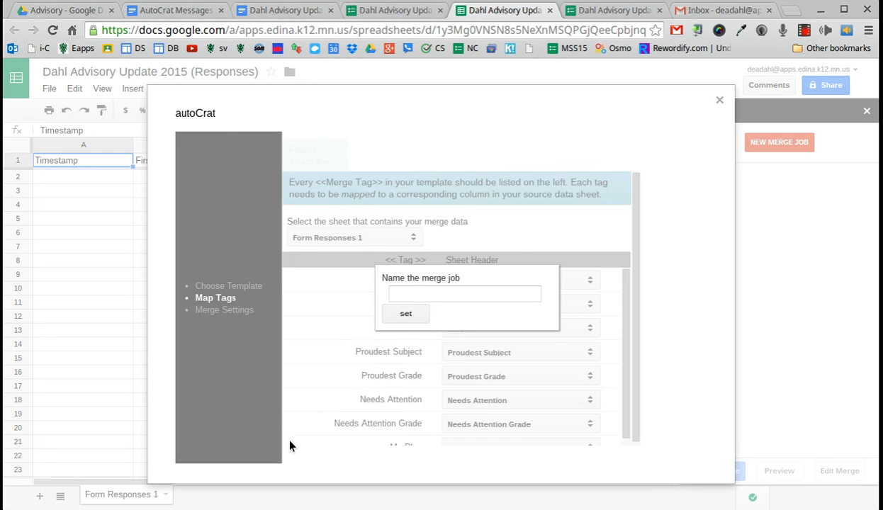
Name the job 'Dahl Advisory Weekly Update', confirm each tag maps to its column, and save
left_click(404, 295)
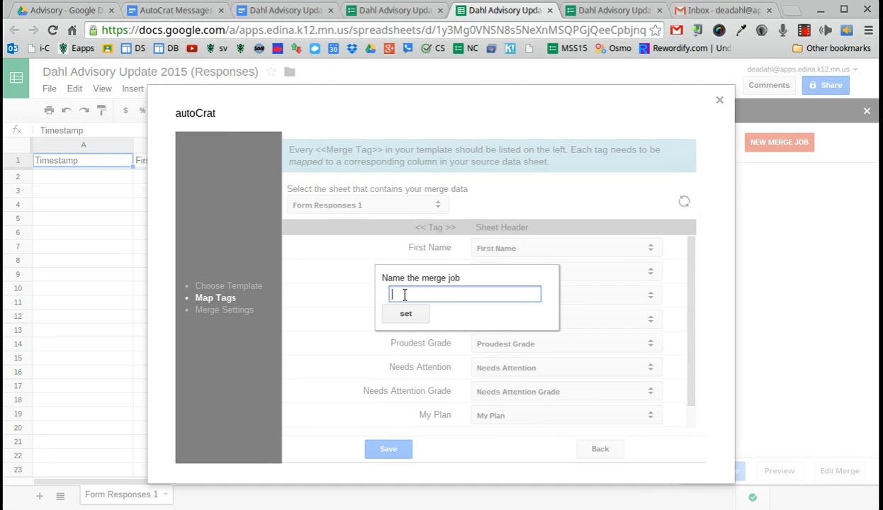
type("Dahl Advisory Weekly Update")
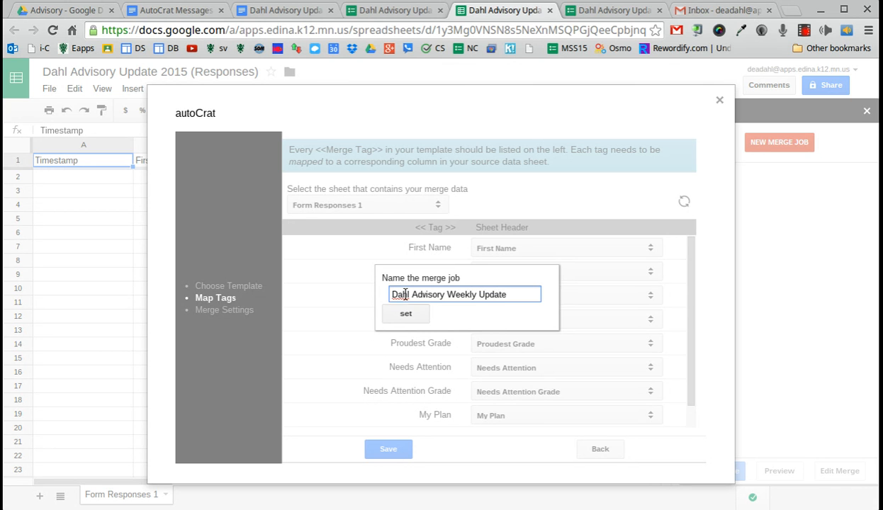
left_click(406, 314)
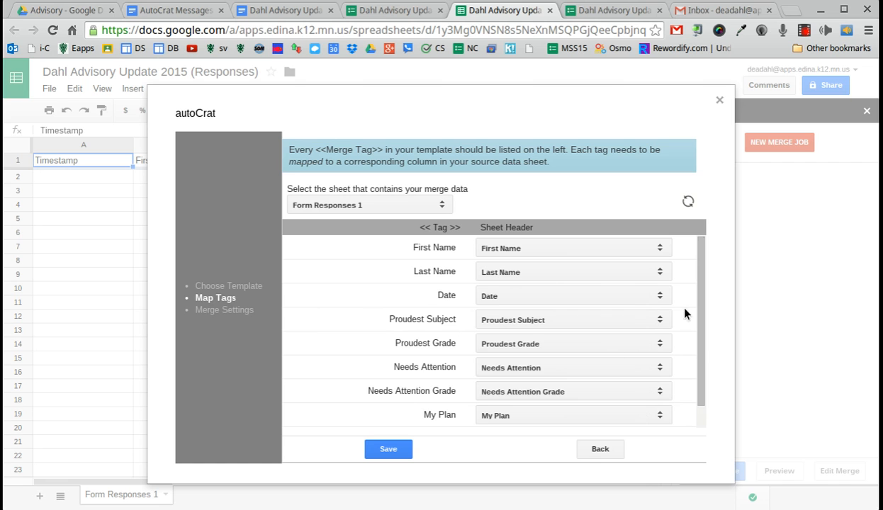
left_click_drag(697, 282, 703, 310)
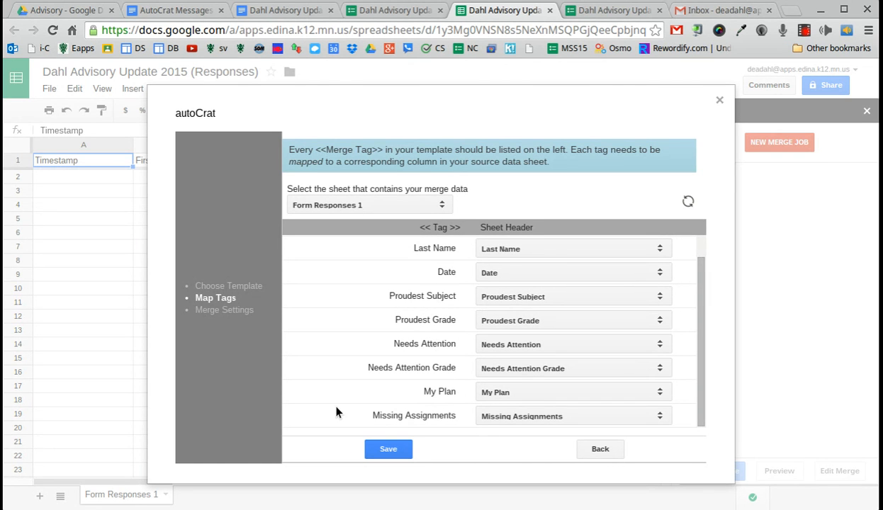
left_click(389, 449)
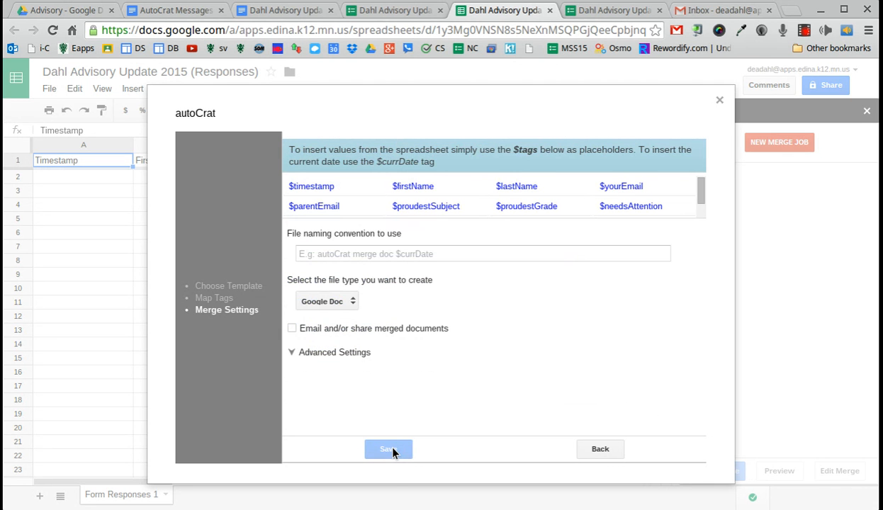
Name merged files 'Dahl Advisory Weekly Update', output them as PDF, and enable emailing them
left_click(321, 252)
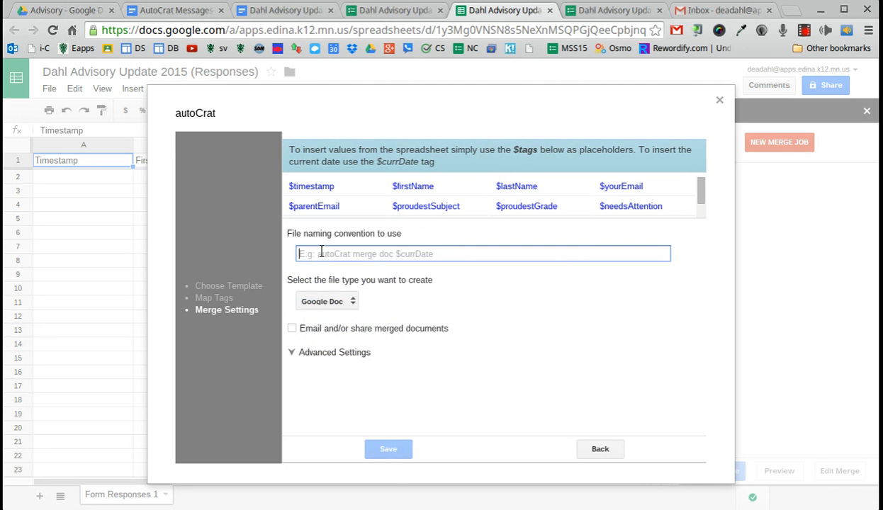
type("Da")
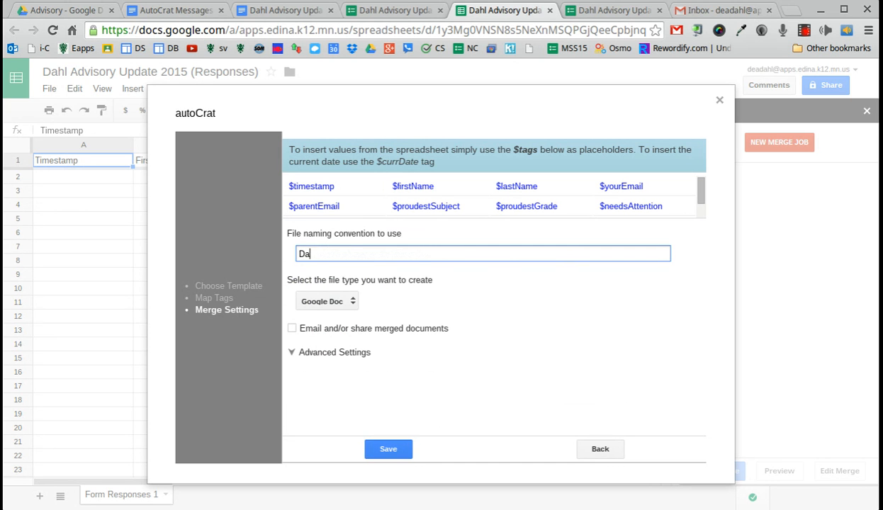
type("hl Advisory Weekly Update")
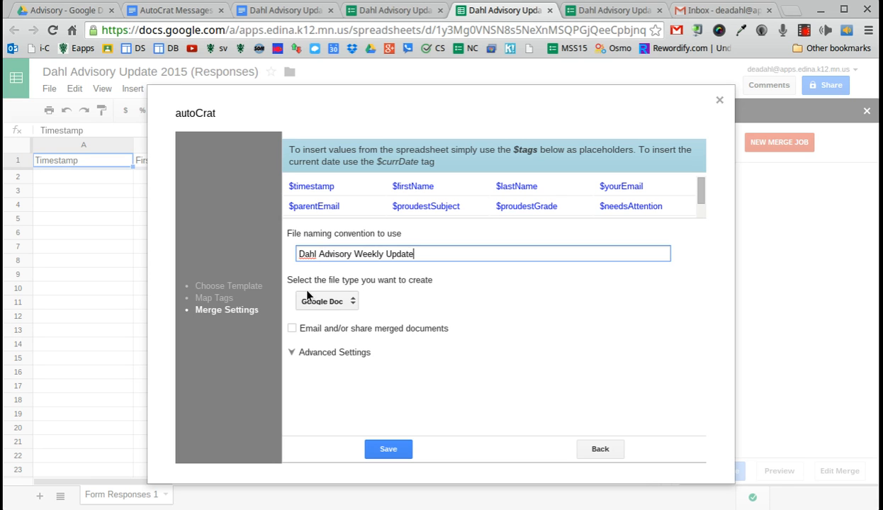
left_click(321, 303)
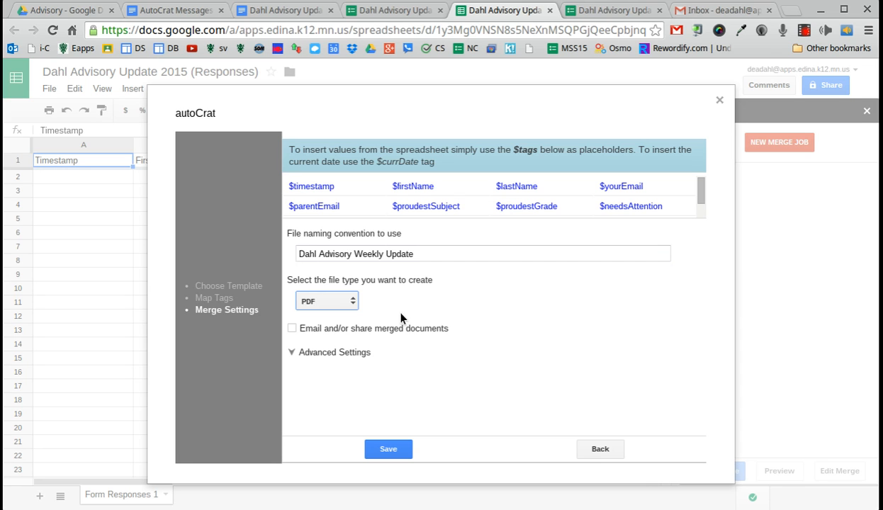
left_click(291, 329)
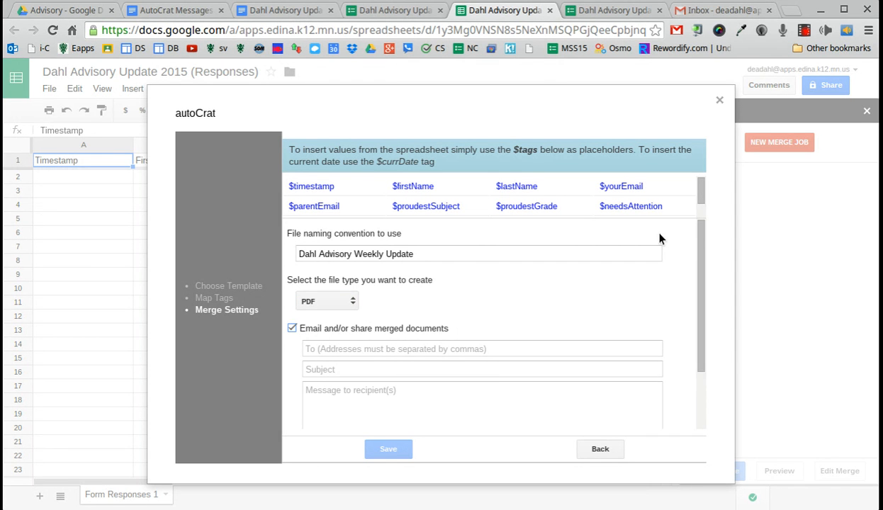
Address the merged emails to $yourEmail, $parentEmail and the teacher's email address
left_click_drag(699, 234, 698, 291)
left_click(479, 278)
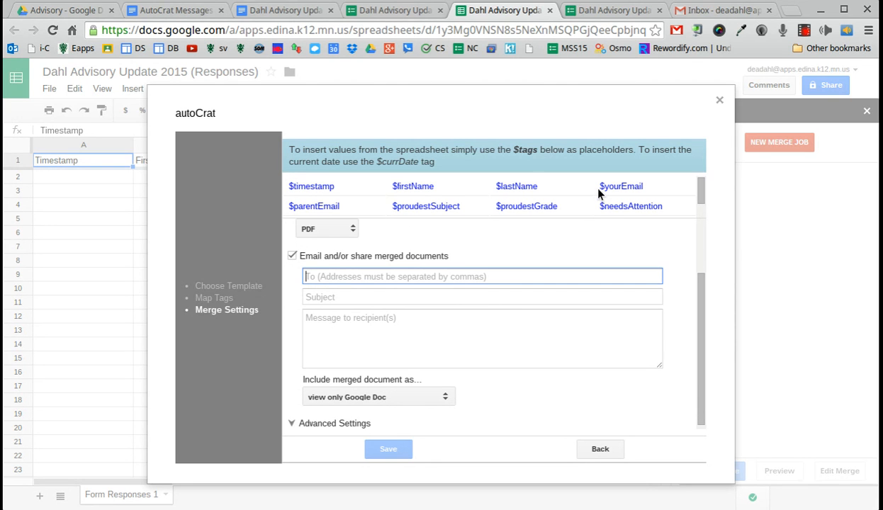
left_click_drag(598, 186, 650, 185)
key("ctrl+c")
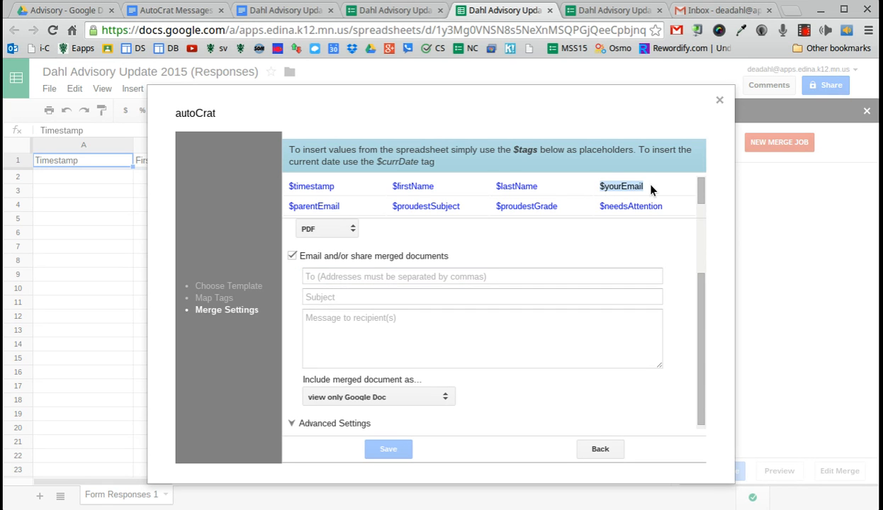
left_click(430, 276)
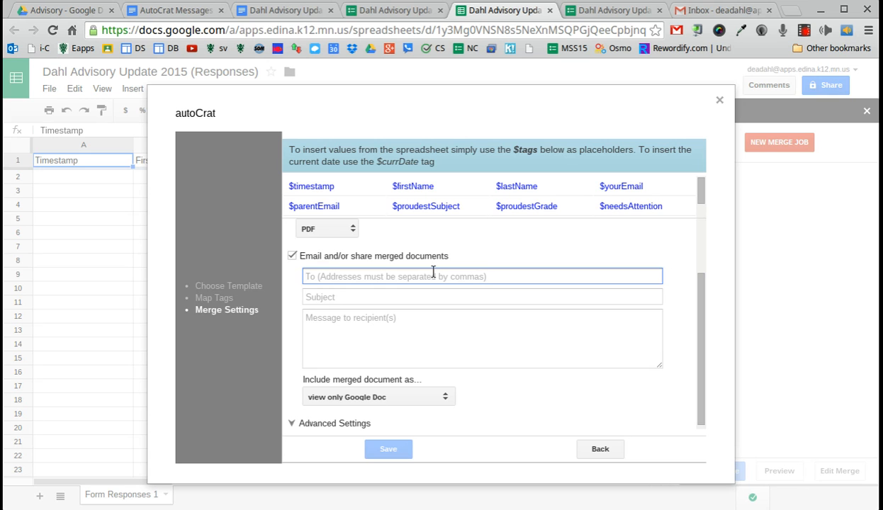
key("ctrl+v")
type(",")
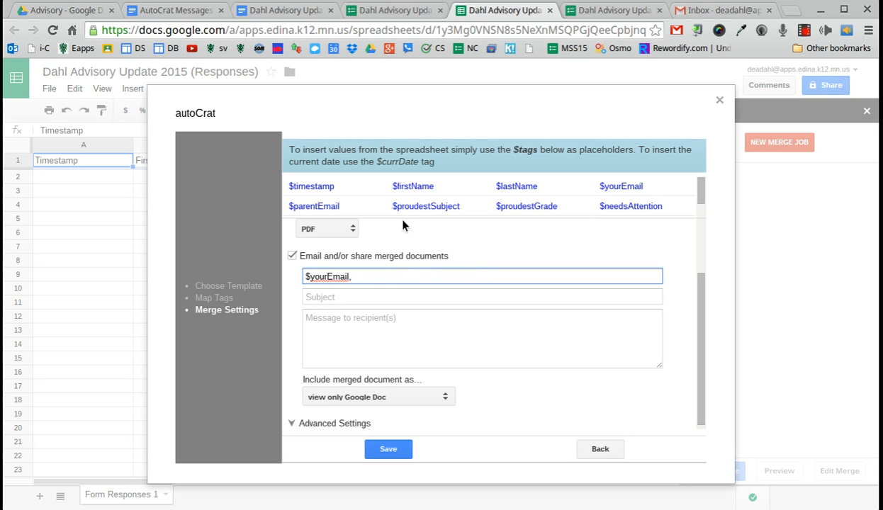
left_click_drag(288, 206, 342, 206)
key("ctrl+c")
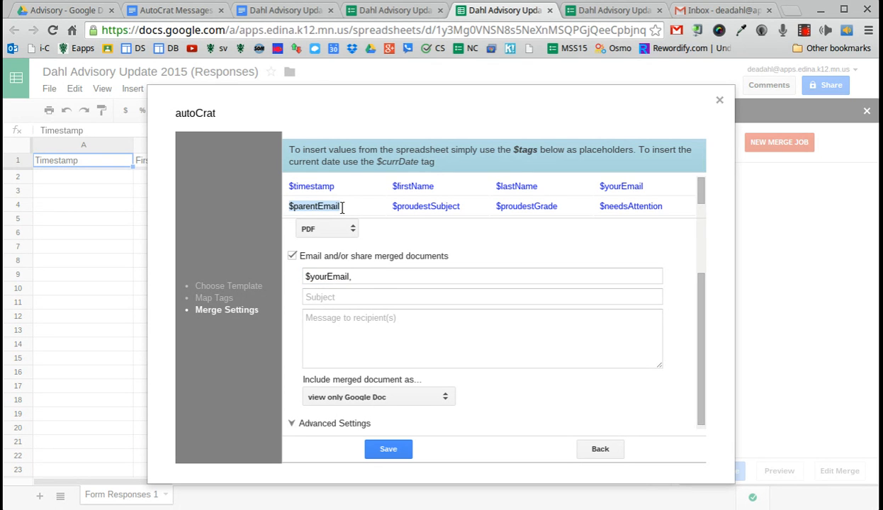
left_click(382, 277)
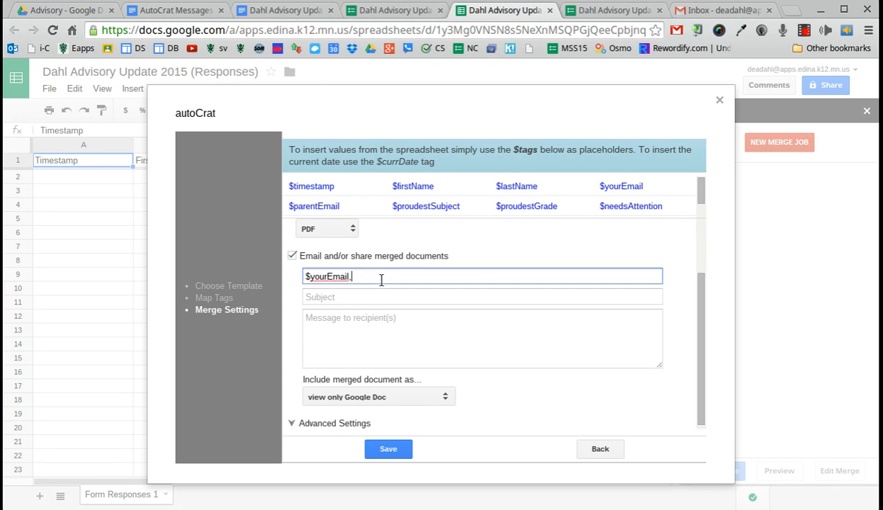
type(",")
key("ctrl+v")
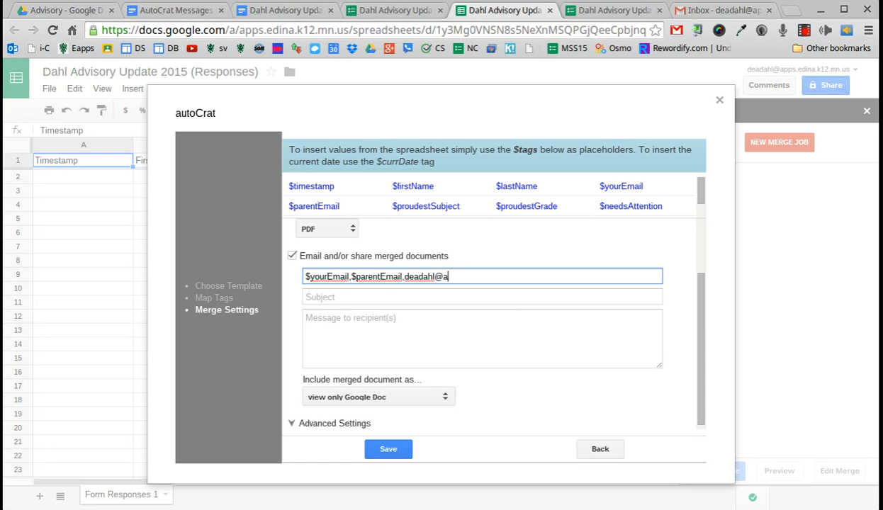
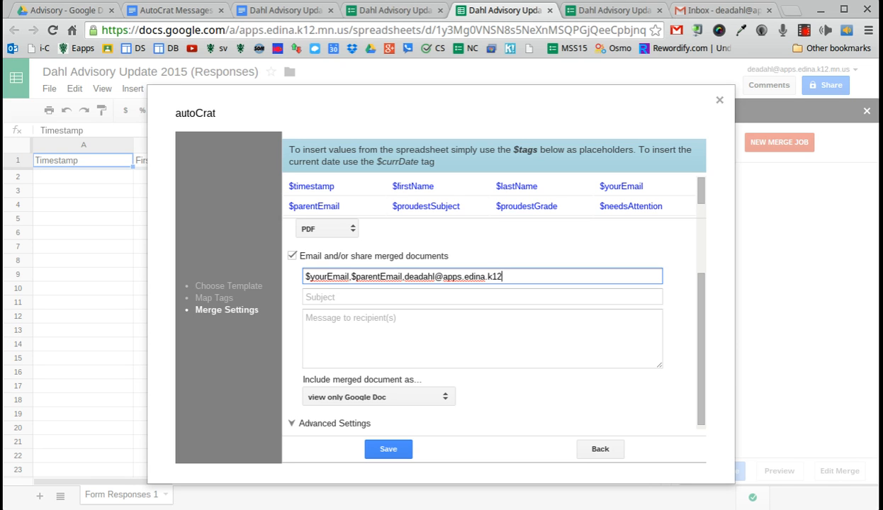
Set the email subject to 'Dahl Advisory Weekly Academic Update'
left_click(409, 298)
type("Dahl")
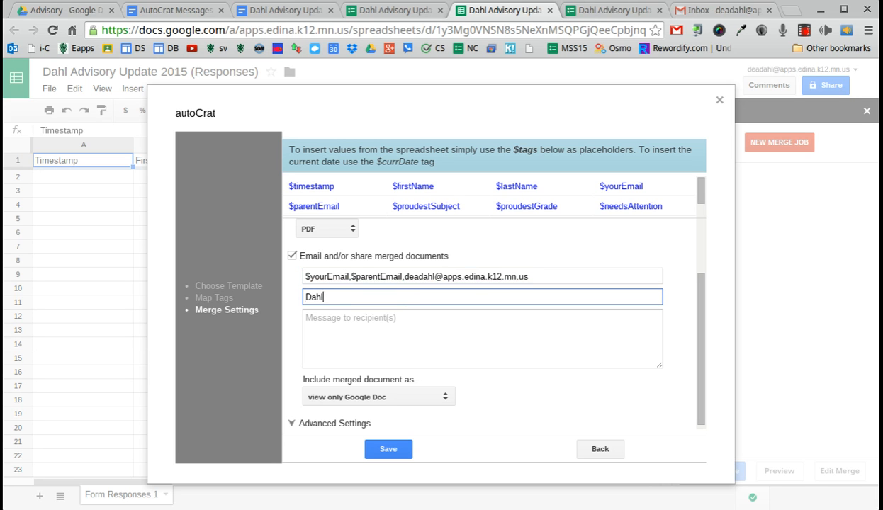
type(" Advisory Weekly U")
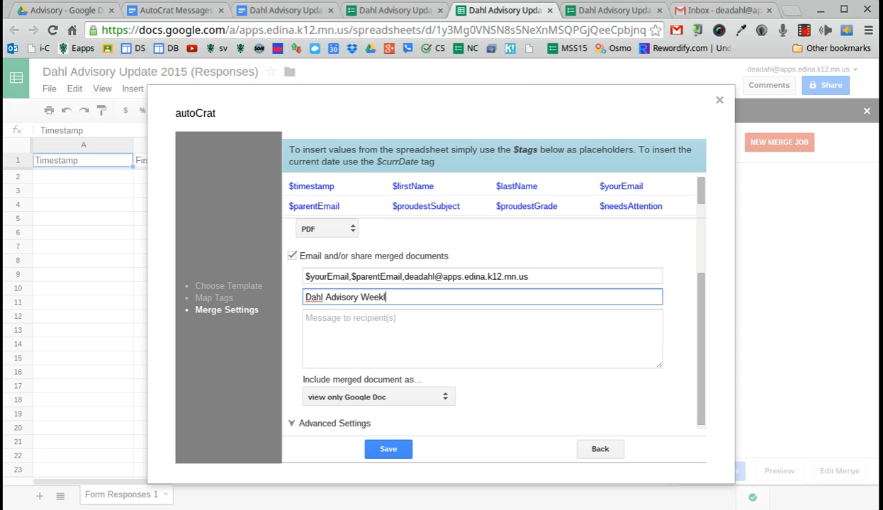
key("BackSpace")
key("BackSpace")
type("Acadme")
key("BackSpace")
key("BackSpace")
type("emic Update")
left_click(392, 333)
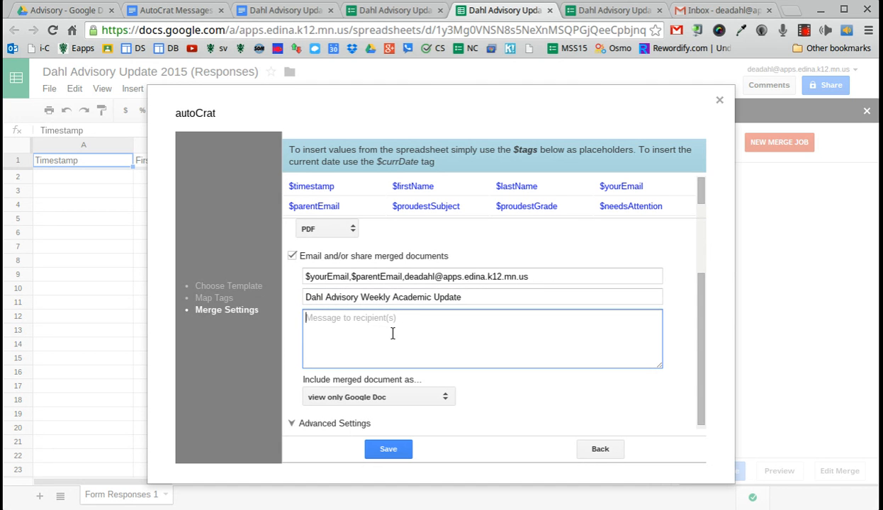
left_click(179, 12)
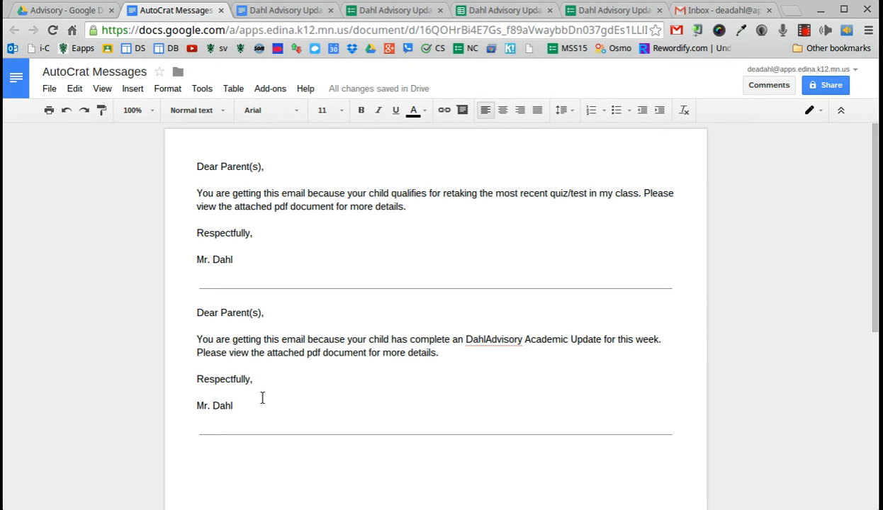
Correct 'has complete an' to 'has completed a' in the second letter, then select that letter's text
left_click(449, 339)
type("d")
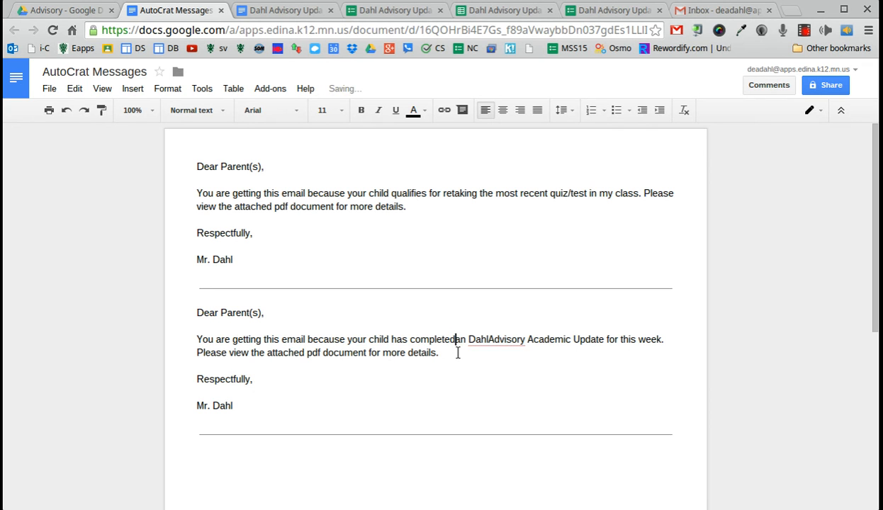
left_click_drag(457, 352, 464, 343)
left_click(464, 343)
key("BackSpace")
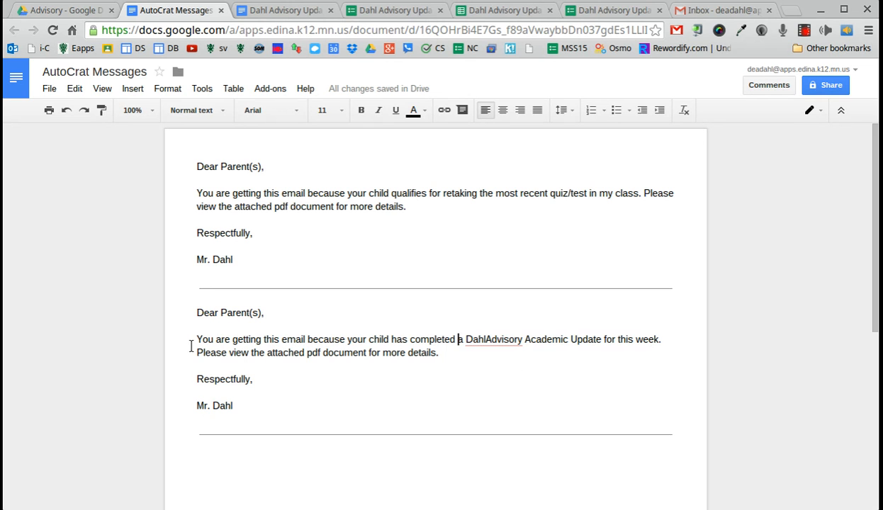
left_click_drag(236, 409, 182, 306)
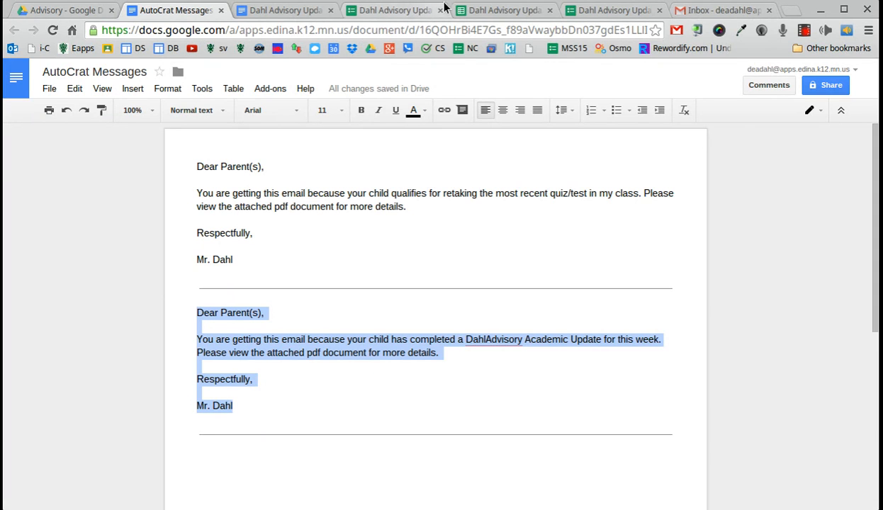
left_click(480, 10)
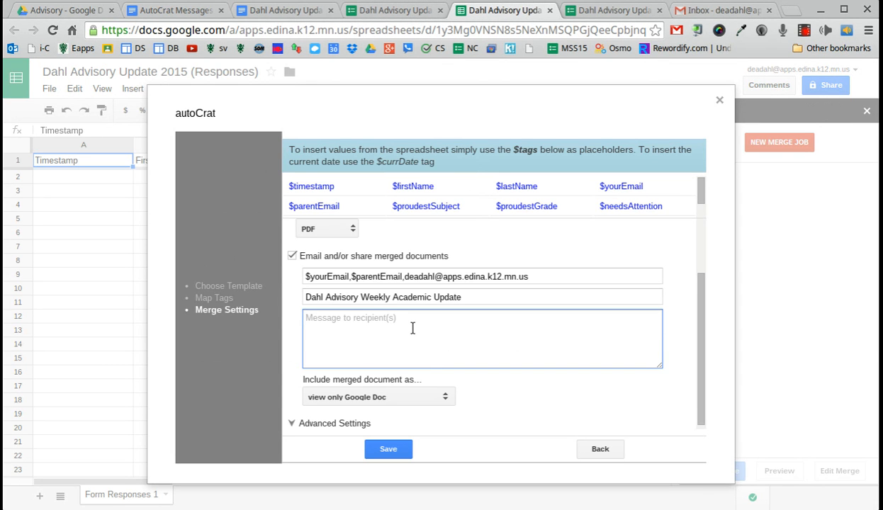
Paste the letter as the email message and include the merged document as a PDF attachment
key("ctrl+v")
left_click(382, 398)
left_click(360, 449)
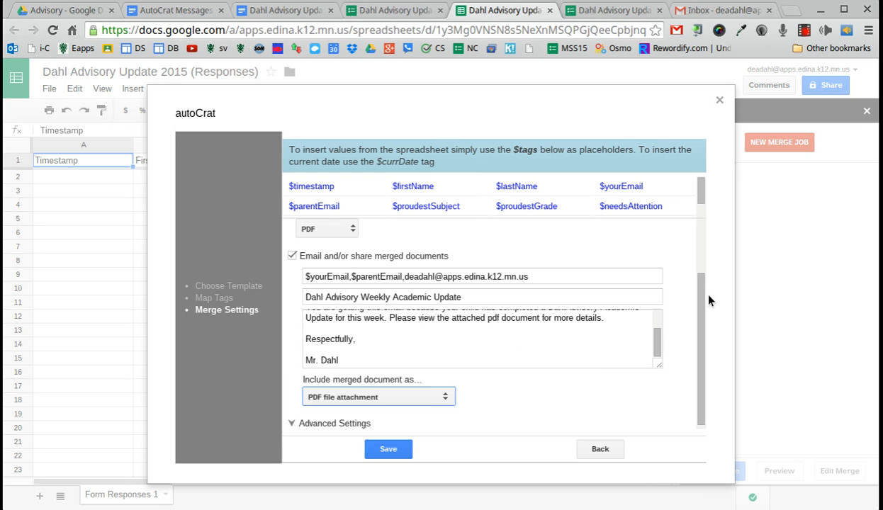
Keep Run on form submit checked under Advanced Settings and save the merge job
left_click(292, 424)
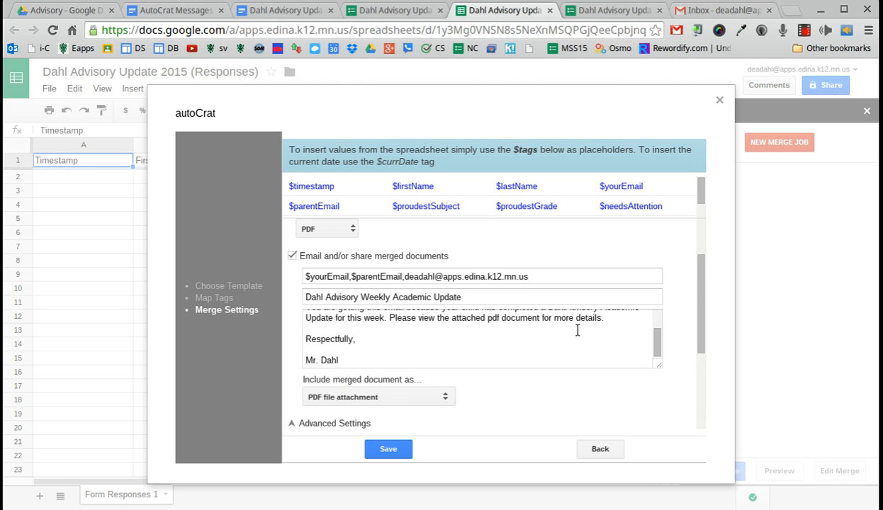
left_click_drag(698, 276, 697, 357)
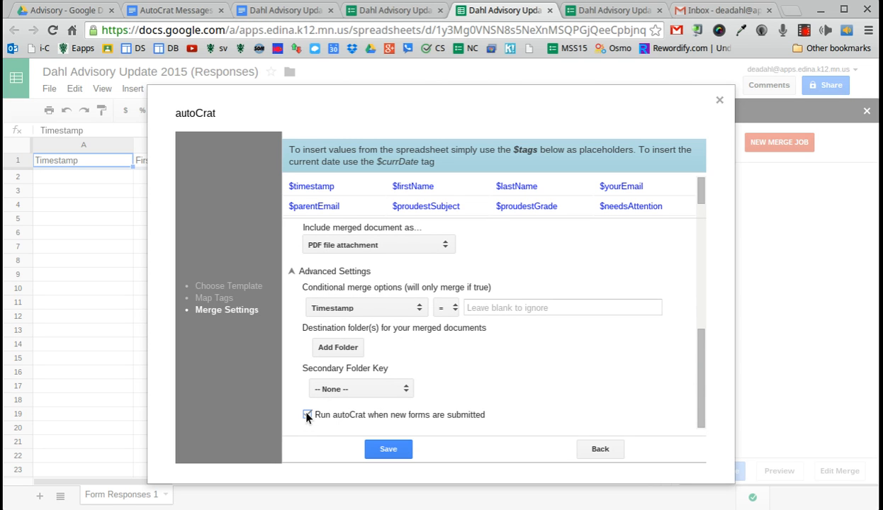
left_click(372, 449)
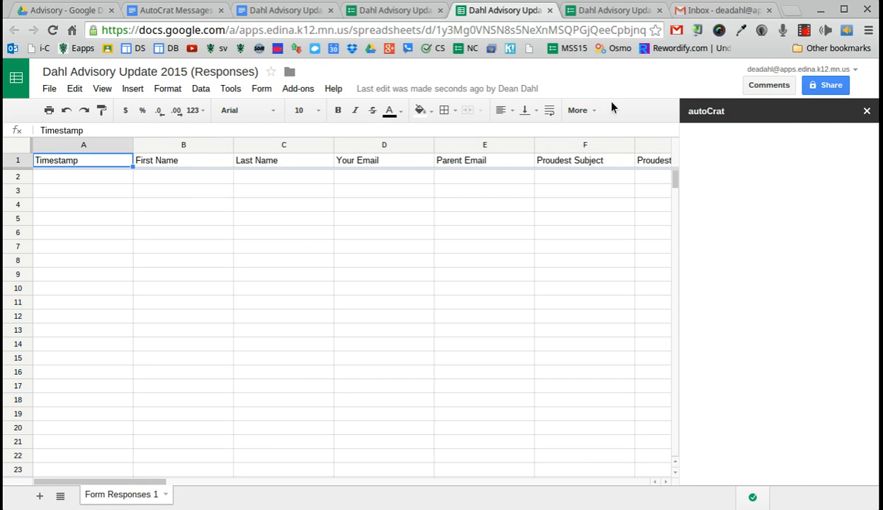
On the advisory update form, enter the student's first and last name, student email and parent email
left_click(609, 13)
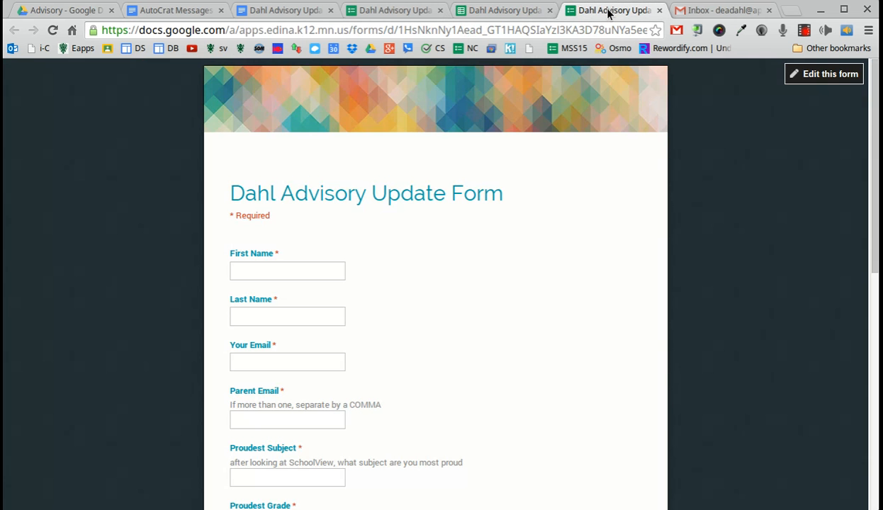
left_click(253, 268)
key("Tab")
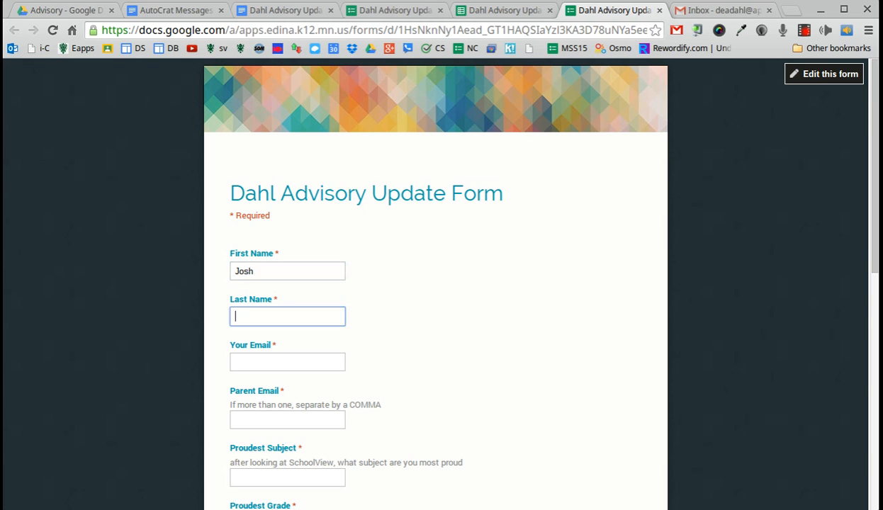
key("Tab")
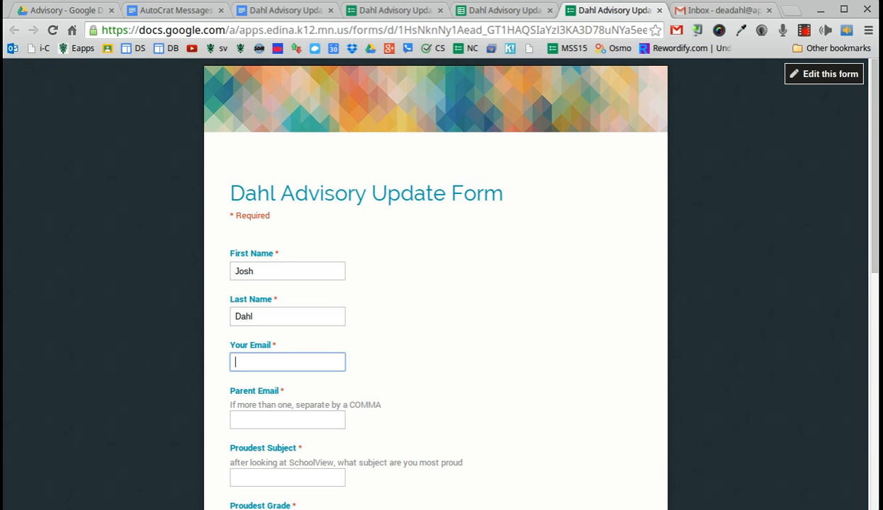
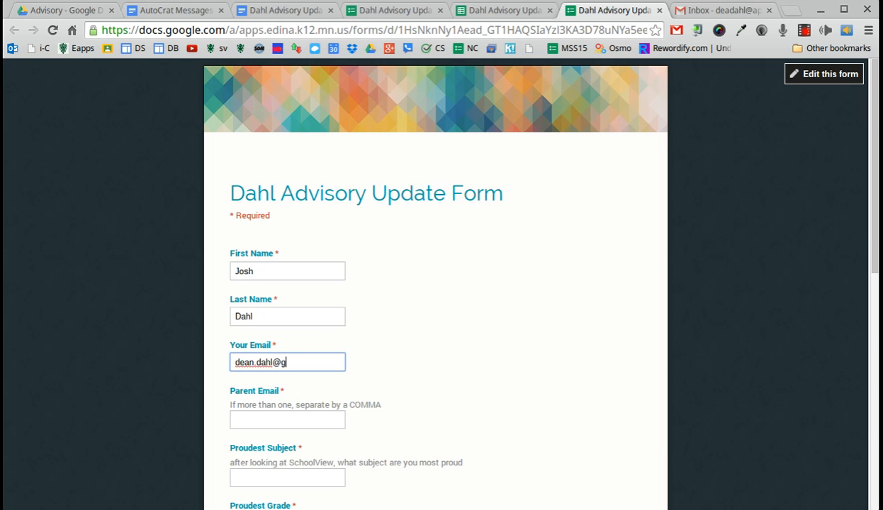
key("Tab")
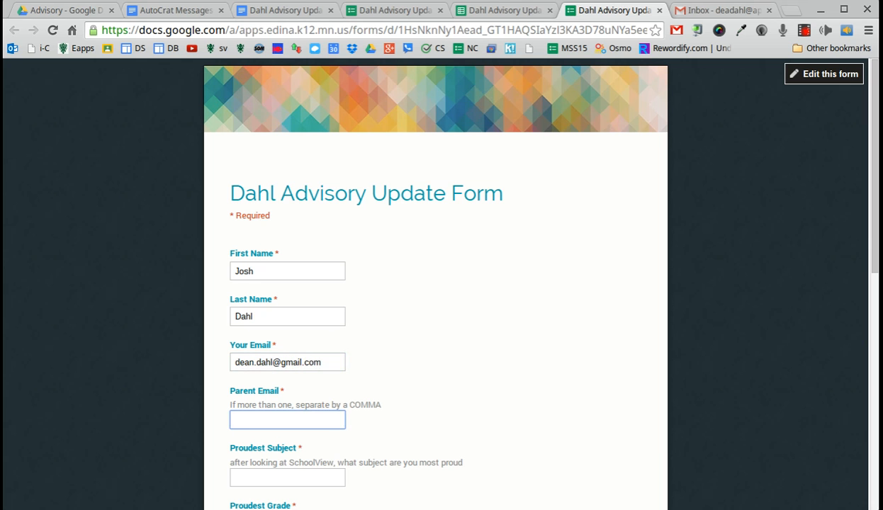
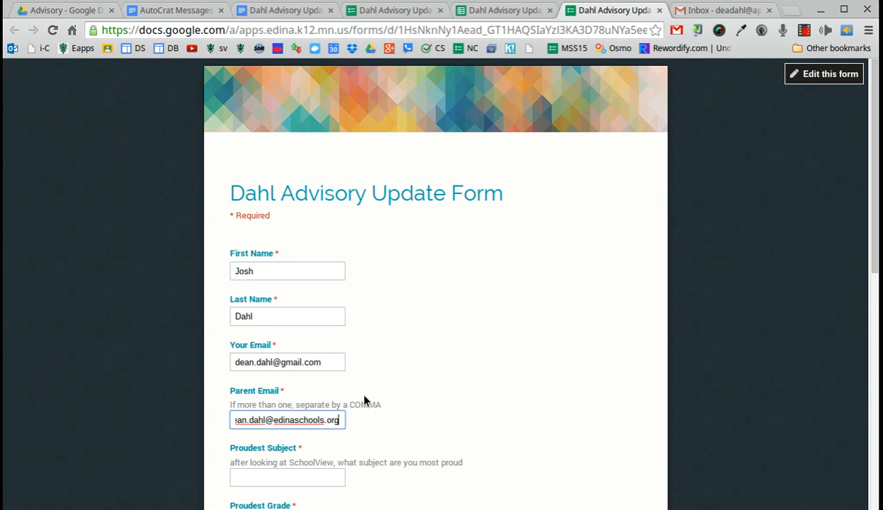
Answer Proudest Subject 'Math', Proudest Grade 'B+' and Needs Attention 'Language Arts'
scroll(312, 475, "down", 1)
left_click(285, 401)
type("Math")
scroll(305, 439, "down", 1)
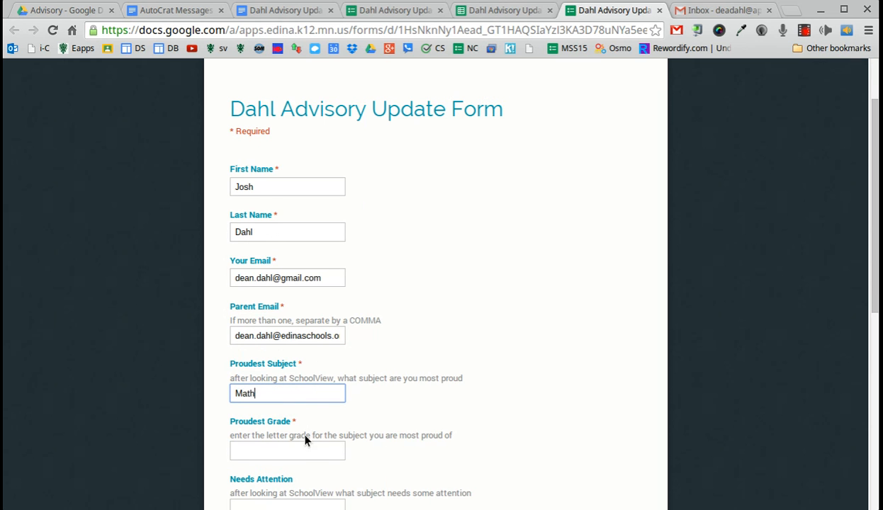
left_click(292, 451)
type("B+")
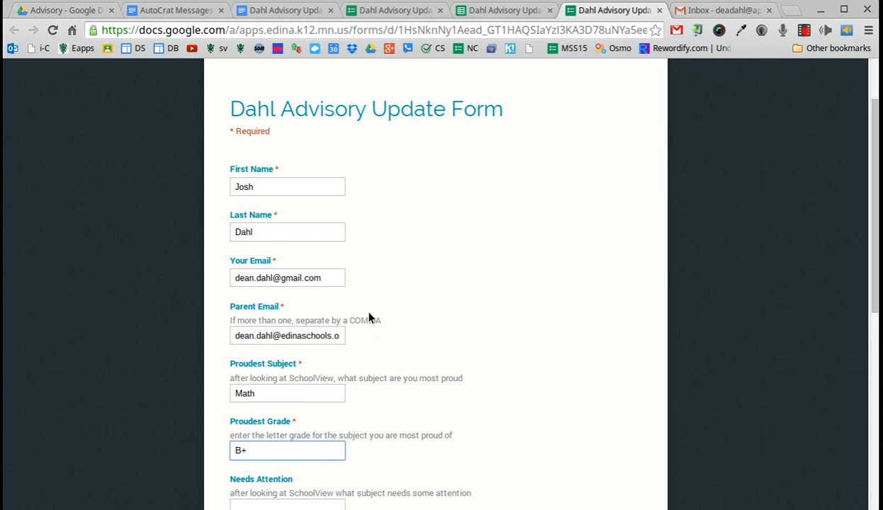
scroll(345, 380, "down", 1)
left_click(289, 459)
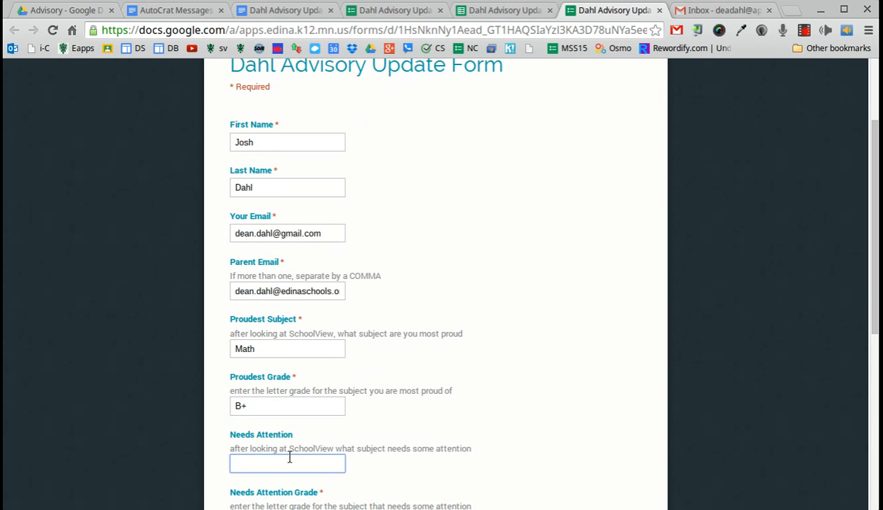
type("Language Artt")
key("BackSpace")
type("s")
Set Needs Attention Grade to C-, clearing the grade mistakenly typed into My Plan
scroll(280, 465, "down", 2)
left_click(265, 410)
type("C-")
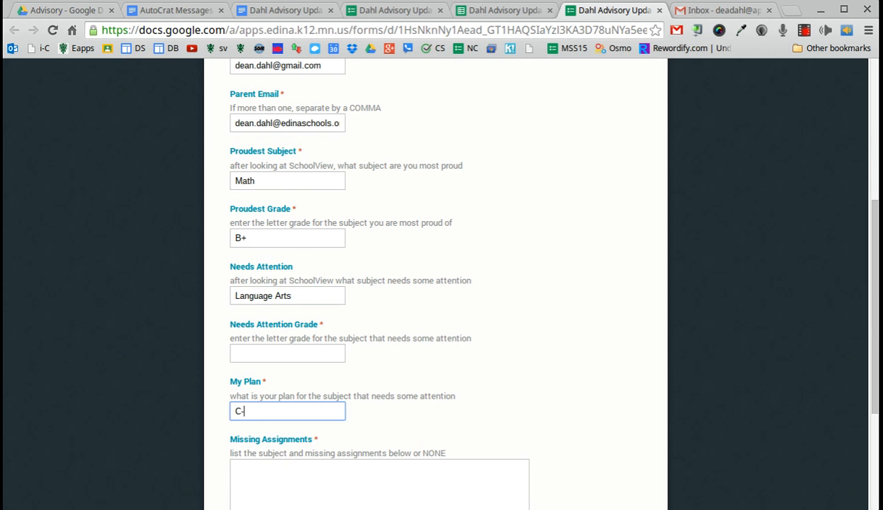
left_click_drag(243, 408, 194, 402)
key("BackSpace")
left_click(281, 355)
type("C-")
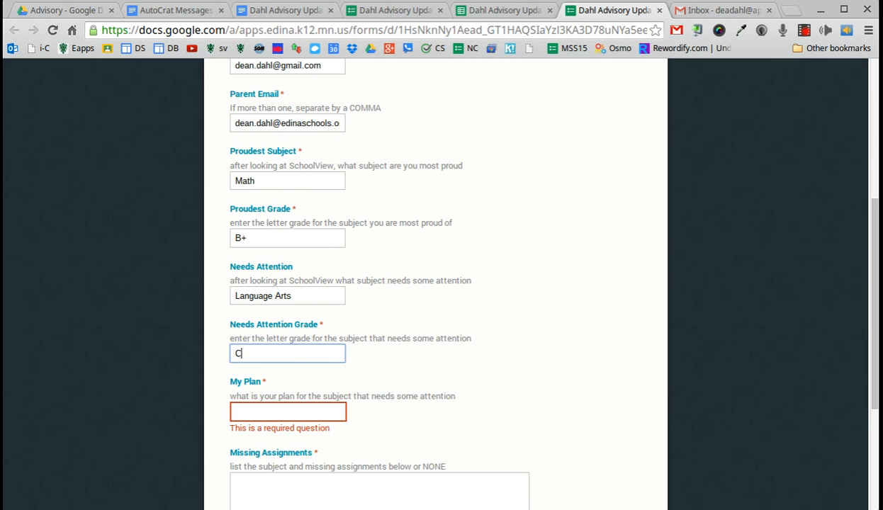
Write 'Study for the grammar quiz, not just wing it.' as My Plan
left_click(266, 411)
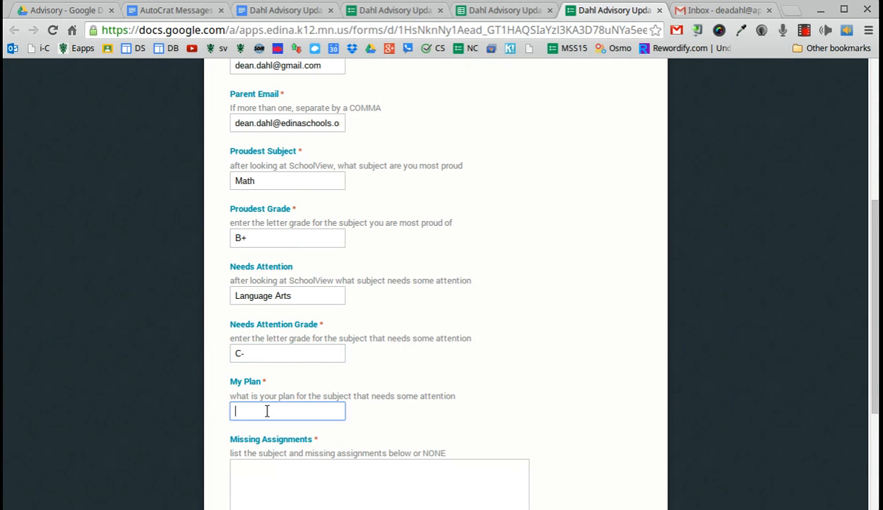
type("Study for the grammar quiz, not just wing it.")
Answer Missing Assignments with NONE and scroll down toward Submit
scroll(240, 505, "down", 1)
left_click(255, 456)
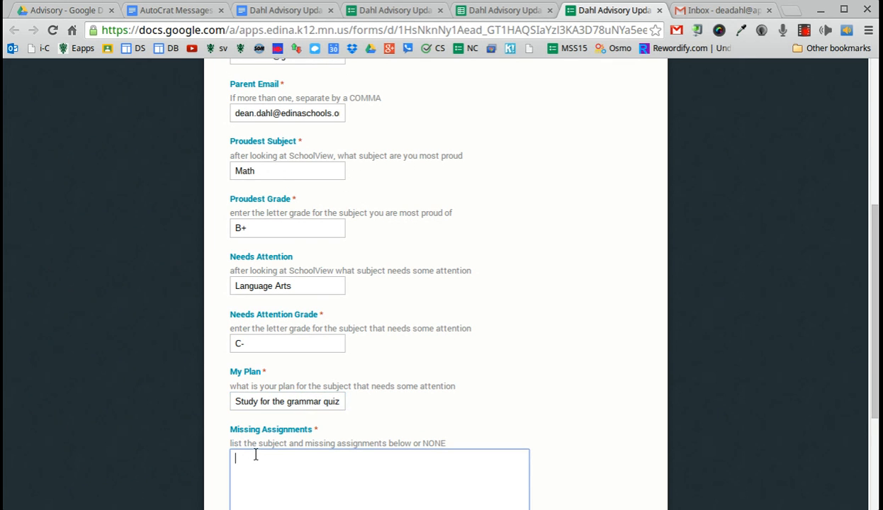
type("NONE")
scroll(302, 375, "down", 1)
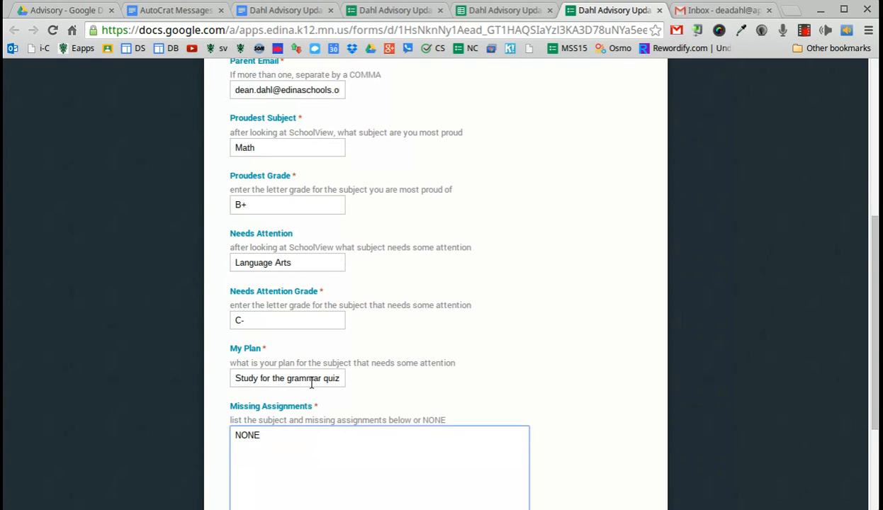
scroll(319, 382, "up", 5)
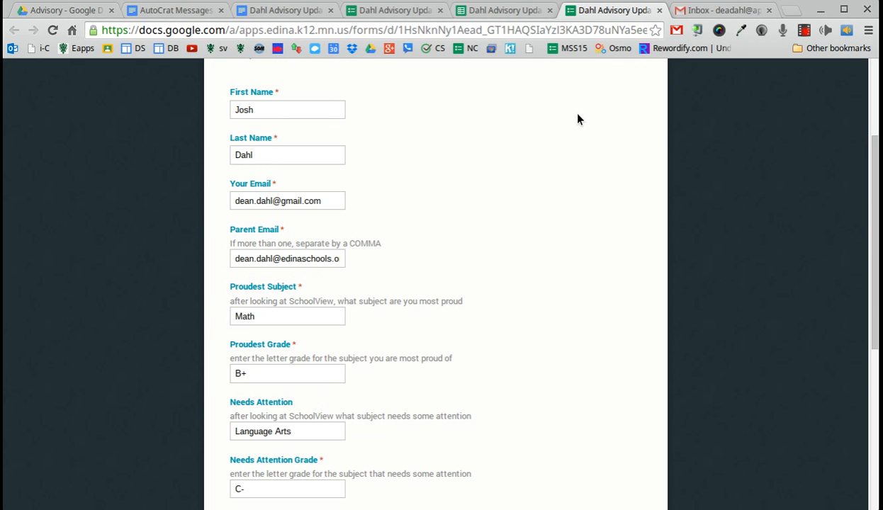
scroll(496, 205, "down", 5)
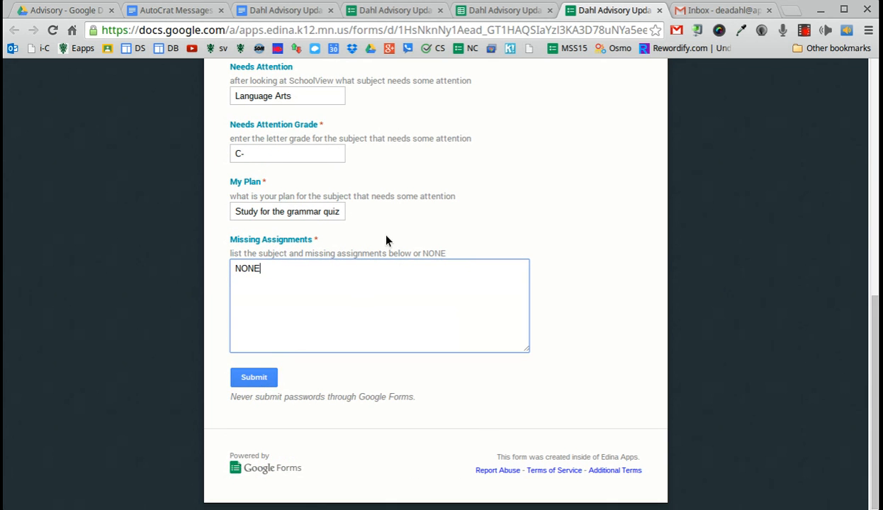
Enter 11/11/2014 in the required Date field and submit the update form
left_click(244, 382)
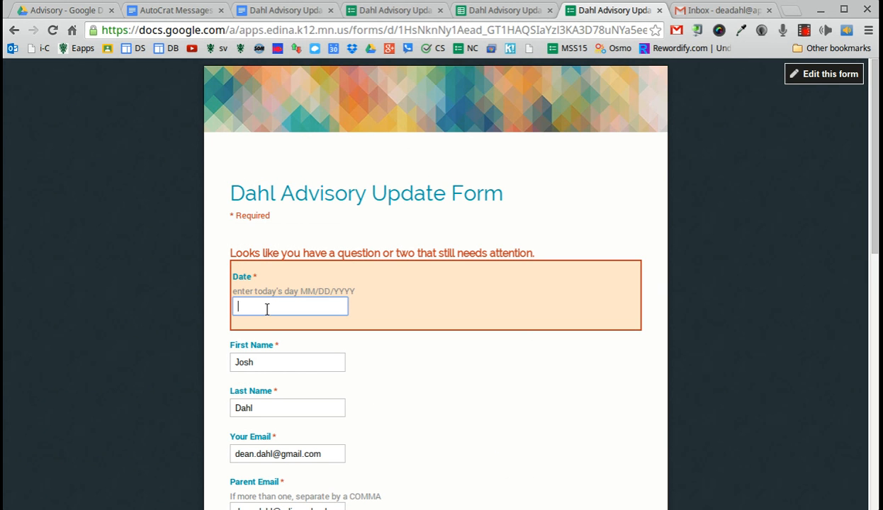
type("11/11/14")
key("BackSpace")
key("BackSpace")
type("2014")
scroll(273, 323, "down", 6)
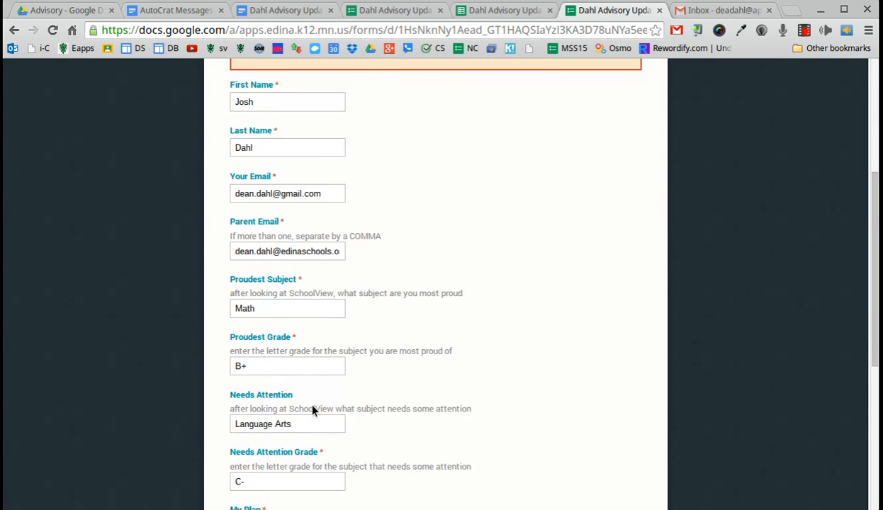
scroll(305, 473, "down", 2)
left_click(259, 436)
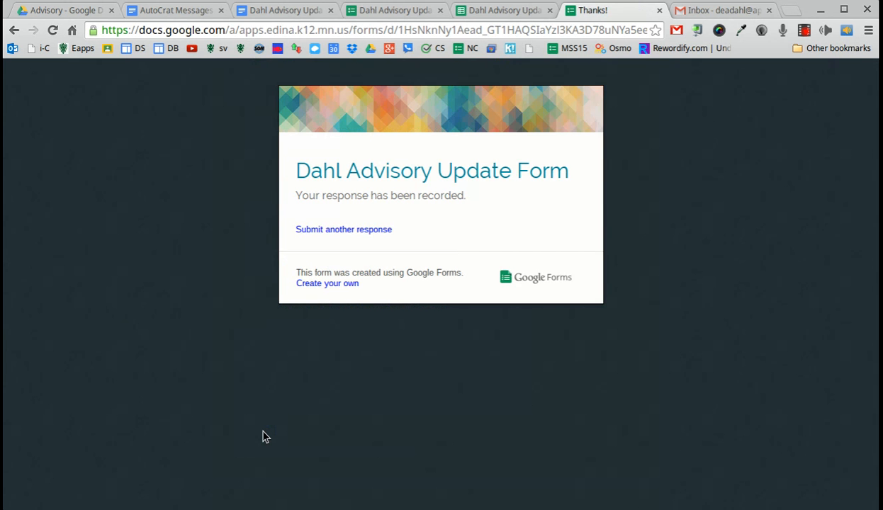
Run the autoCrat merge on the new Responses sheet row, then go to the Gmail inbox
left_click(501, 10)
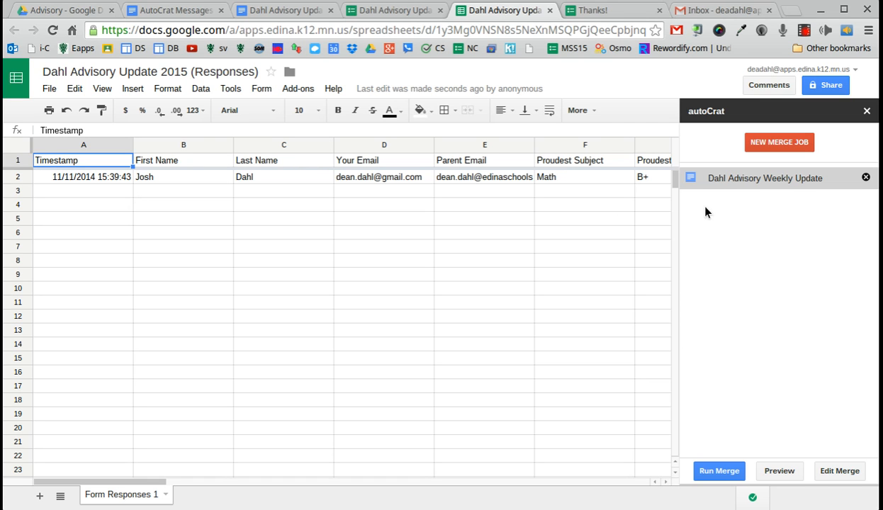
left_click(720, 471)
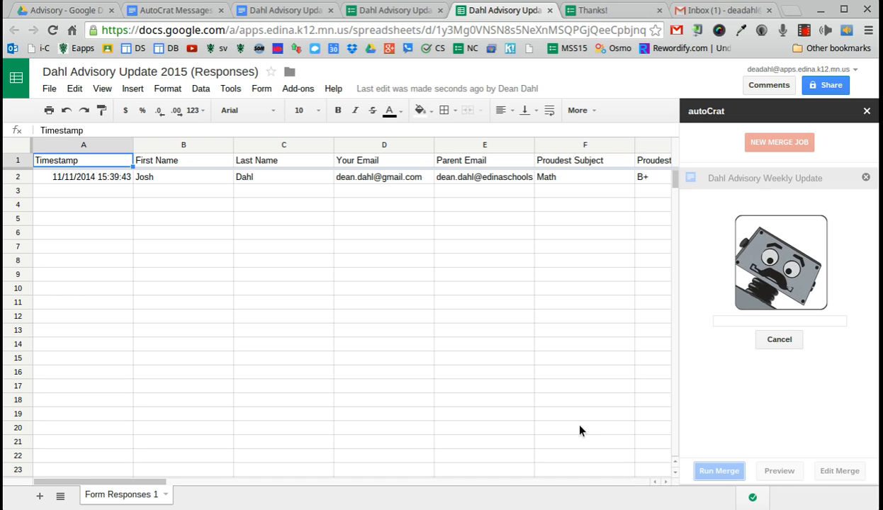
left_click(724, 10)
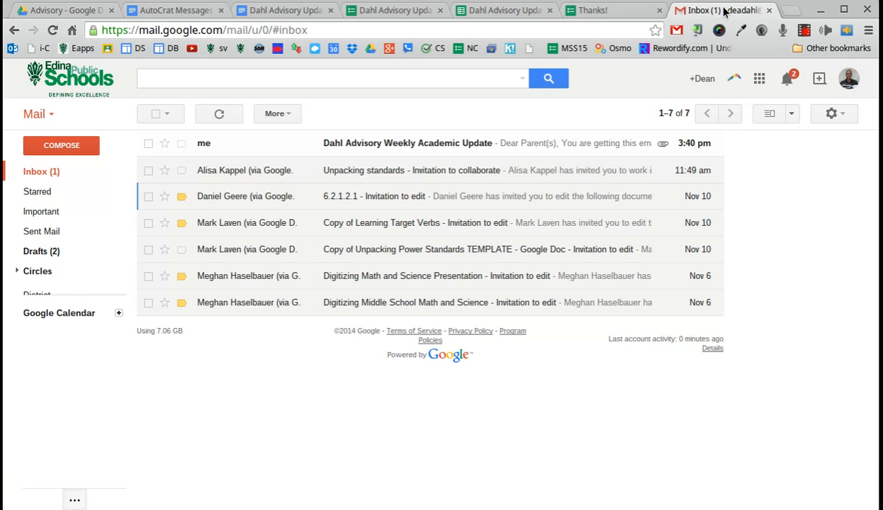
Open the Dahl Advisory Weekly Academic Update email and preview its attached Dahl Advisory Weekly Update.pdf
left_click(427, 146)
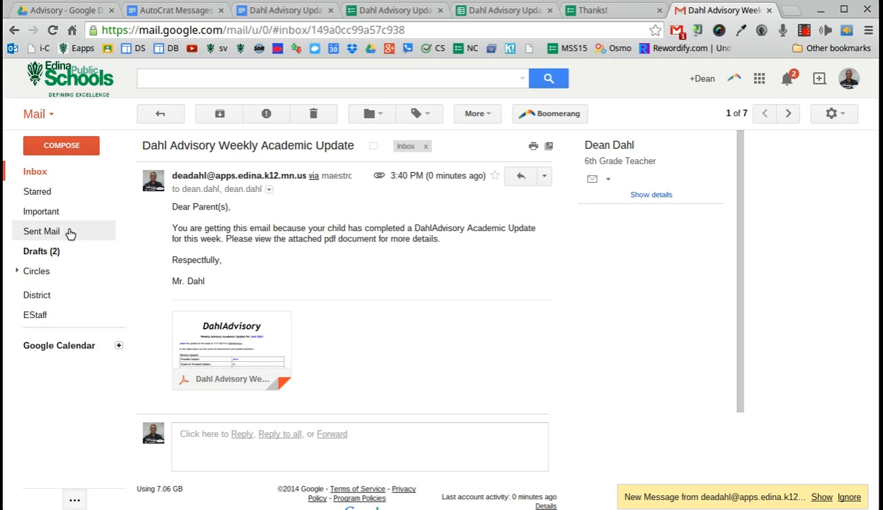
mouse_move(228, 342)
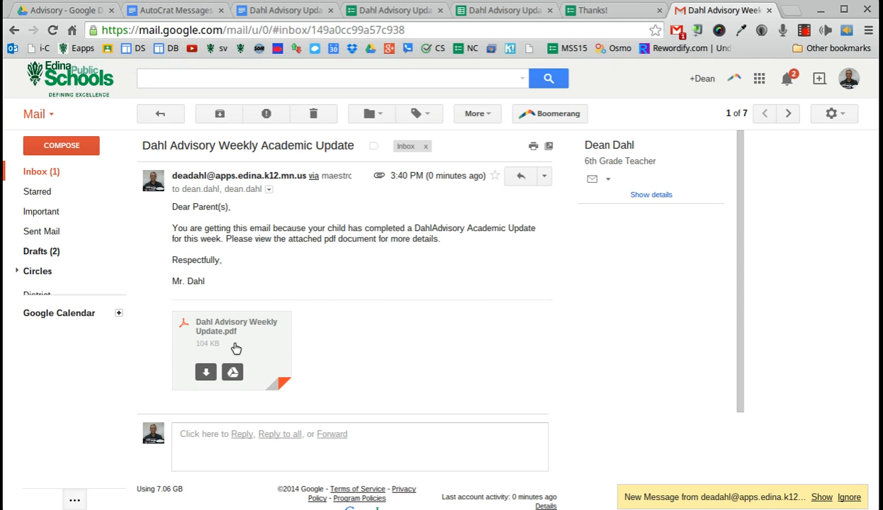
left_click(236, 346)
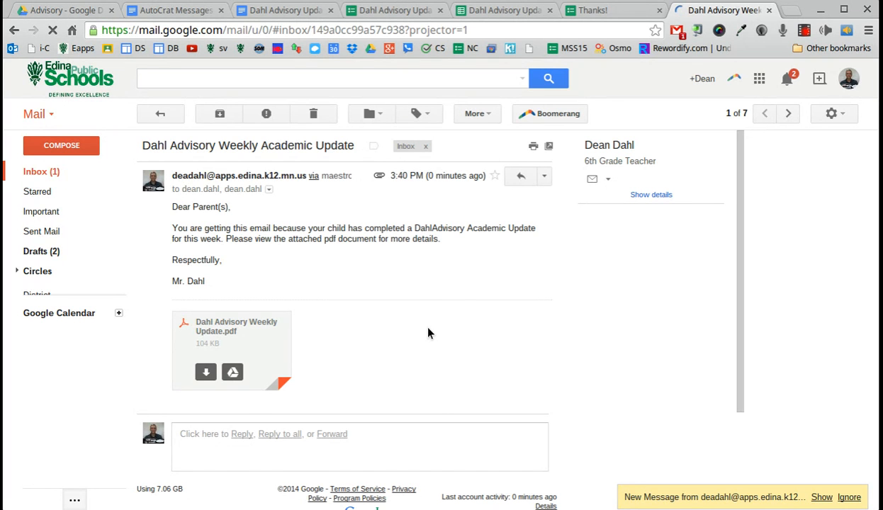
Scroll through the merged PDF to check Math, B+ and NONE, then return to the Docs template
scroll(299, 269, "down", 1)
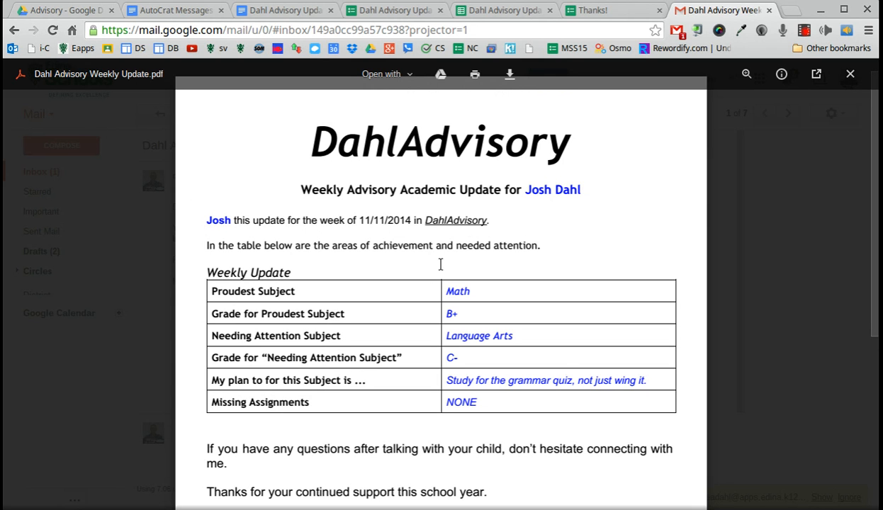
scroll(297, 282, "down", 1)
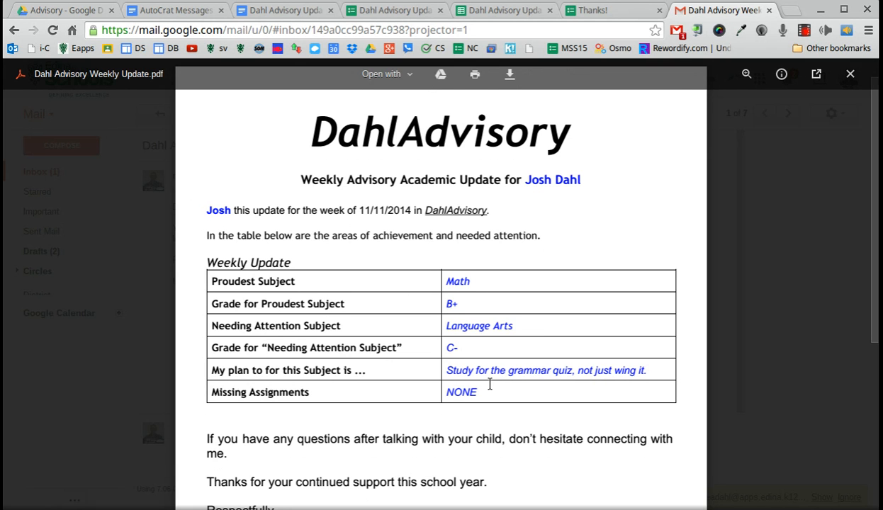
scroll(493, 380, "down", 3)
scroll(298, 259, "up", 3)
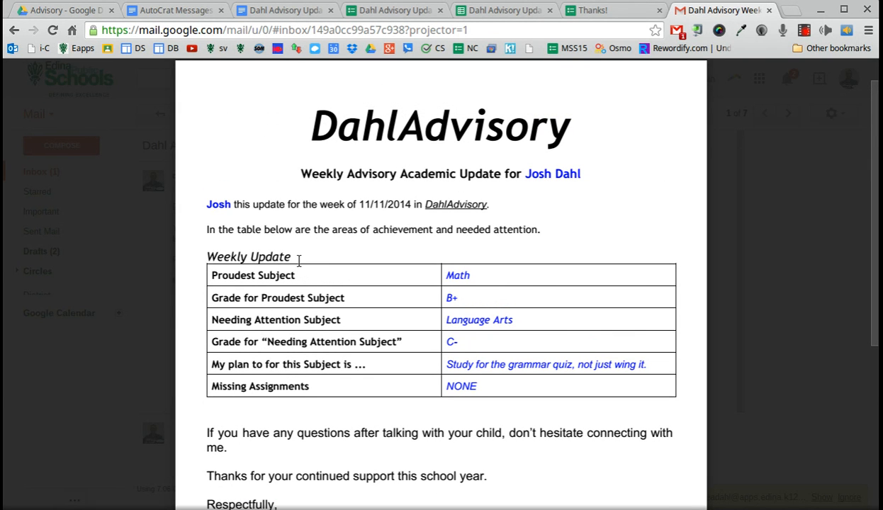
left_click(275, 10)
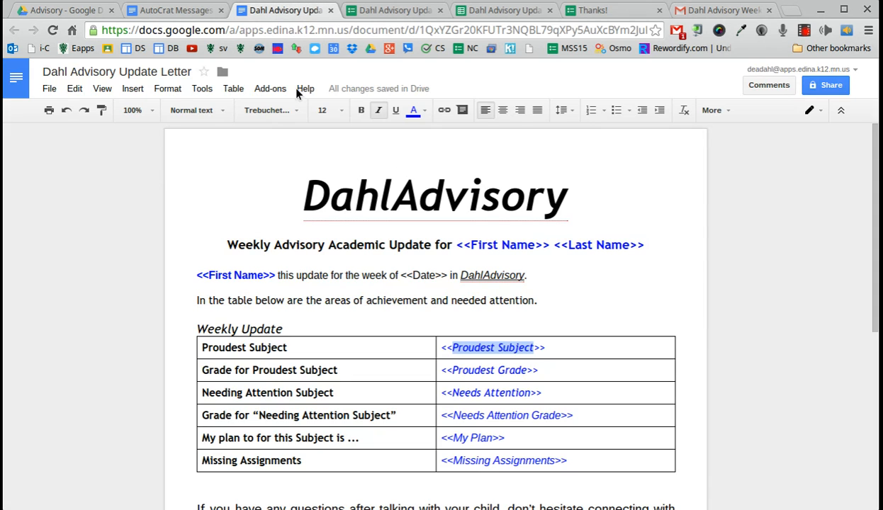
Replace 'this' in the template's intro sentence with 'has complete an', then return to Gmail
left_click(294, 275)
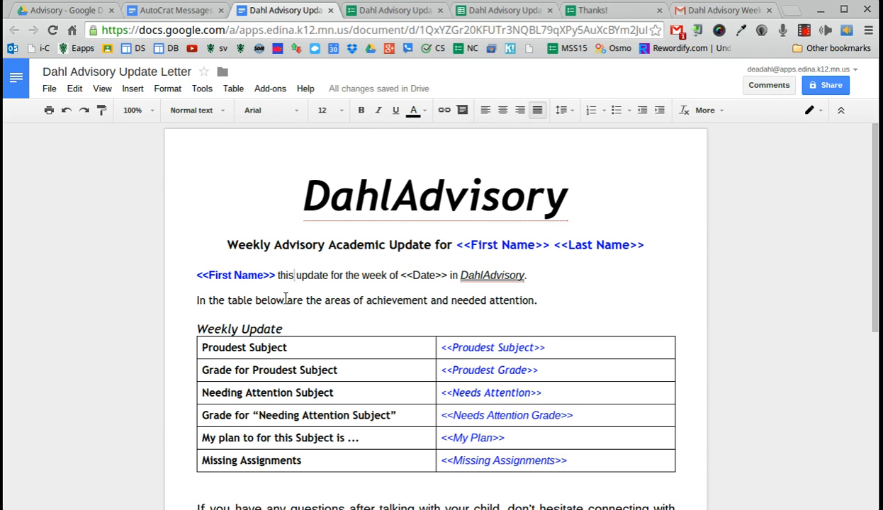
key("BackSpace")
key("BackSpace")
key("BackSpace")
key("BackSpace")
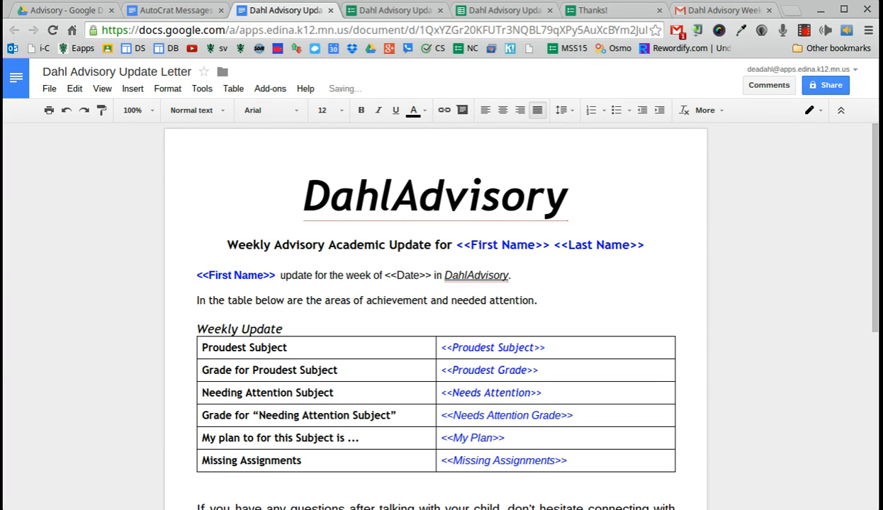
type("has complet")
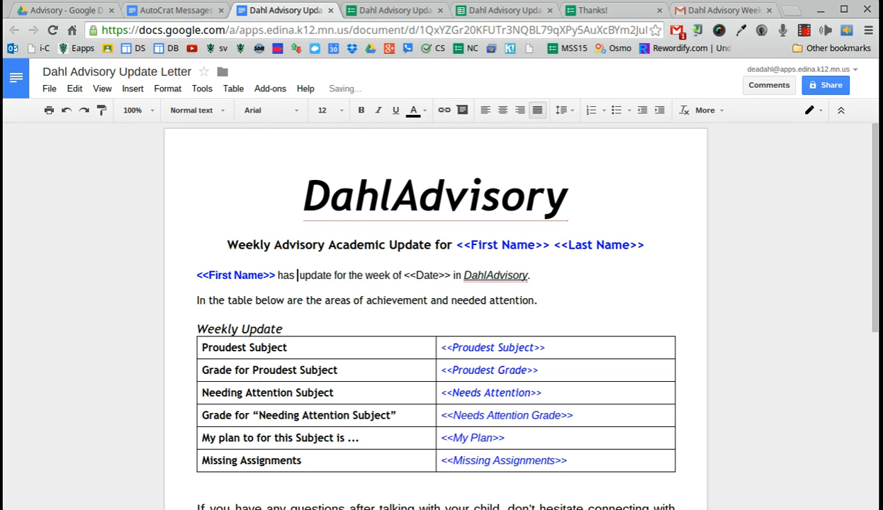
type("e")
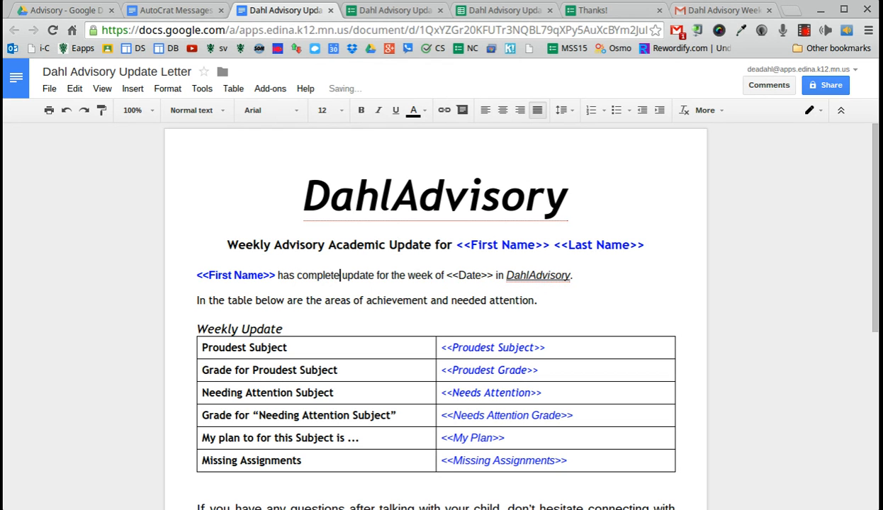
type(" an")
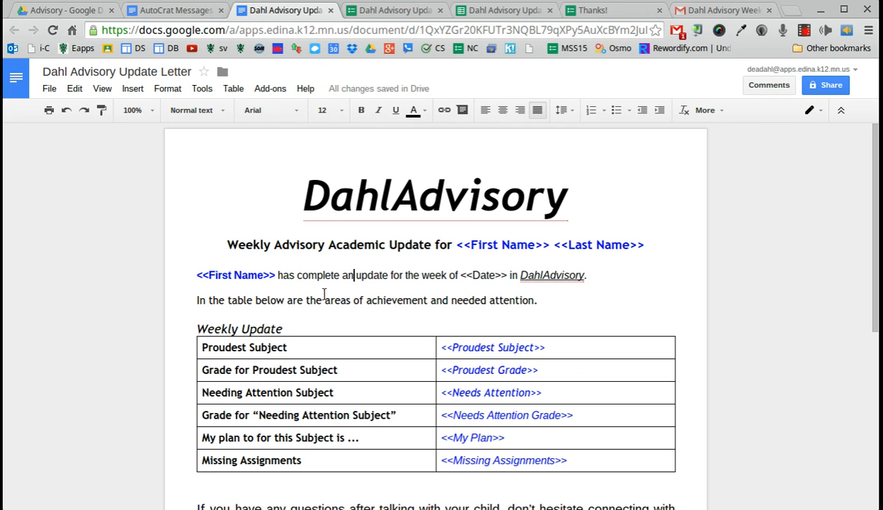
left_click(314, 190)
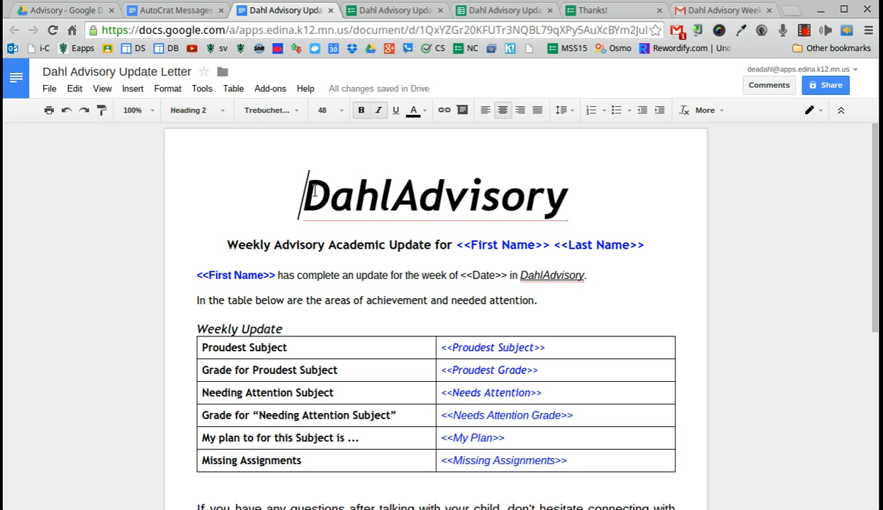
left_click(681, 10)
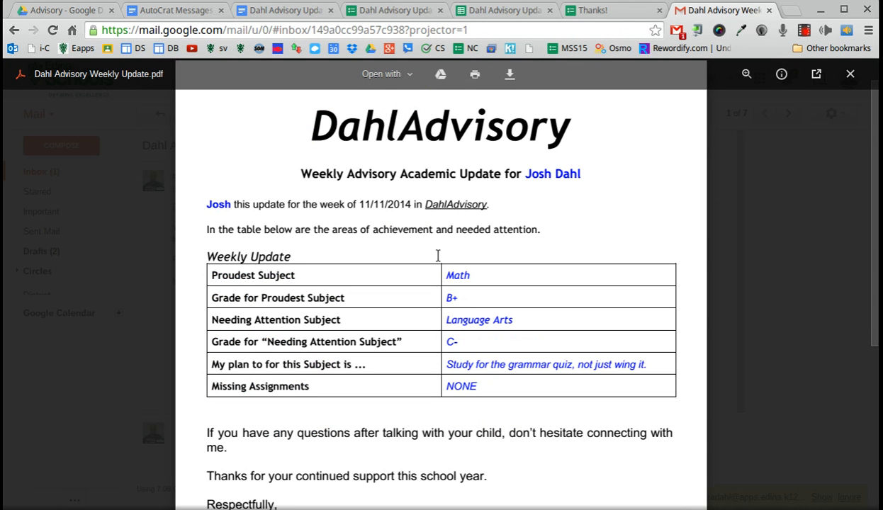